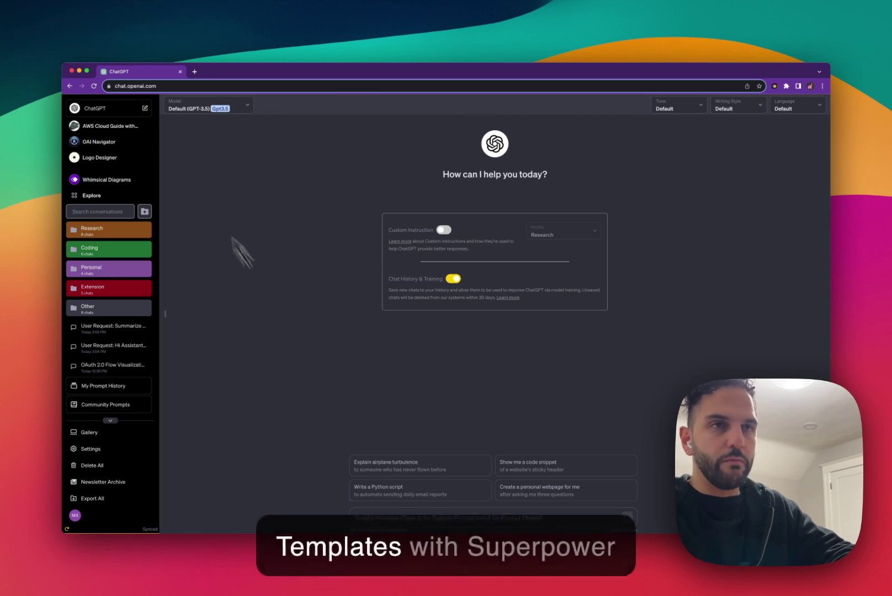
# - Search 'superpower chatgpt' in a new tab, view its Chrome Web Store page, then close the tab
pyautogui.click(194, 72)
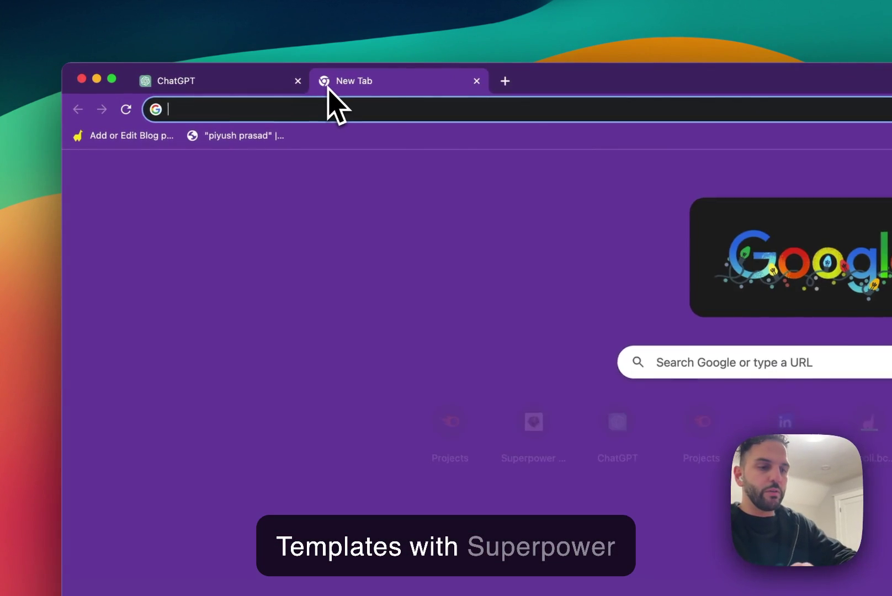
pyautogui.write('superpower ch')
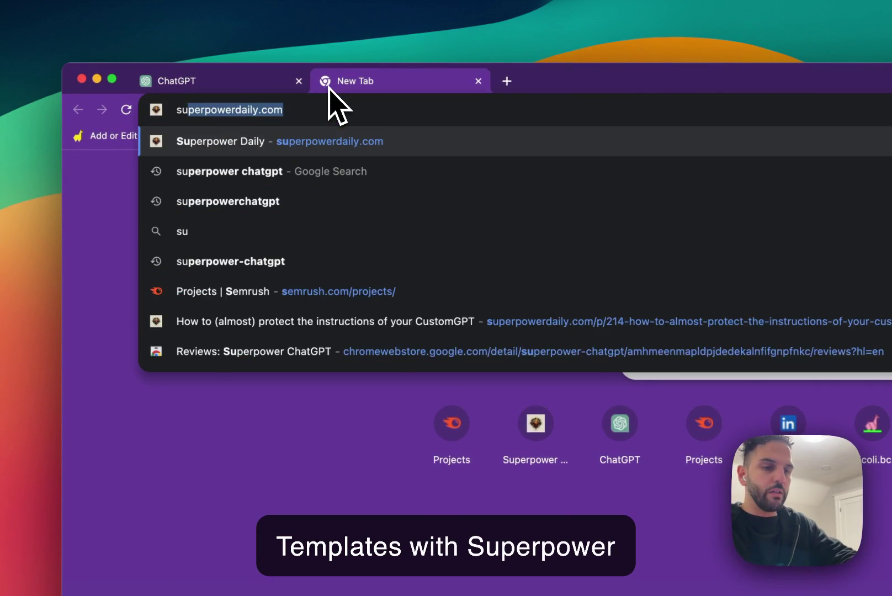
pyautogui.write('atgpt')
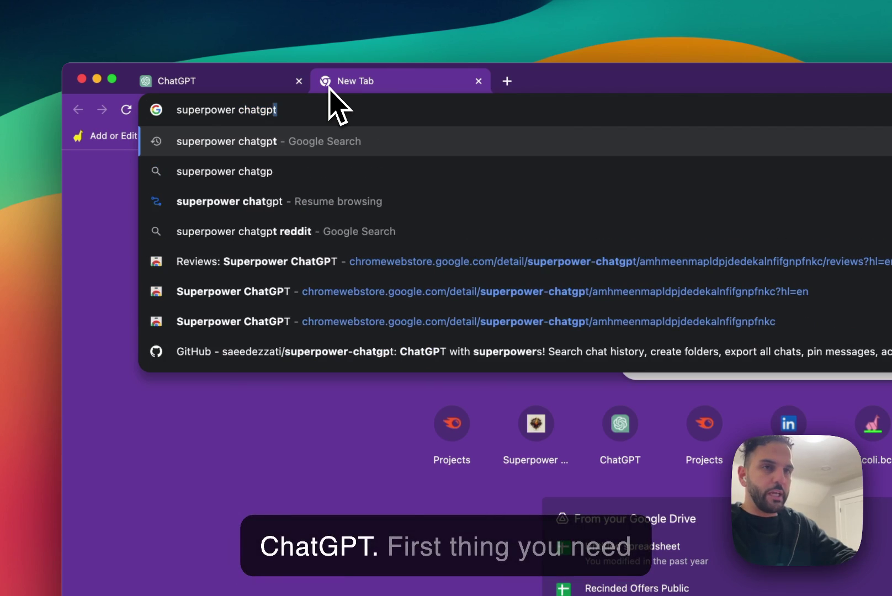
pyautogui.press('Return')
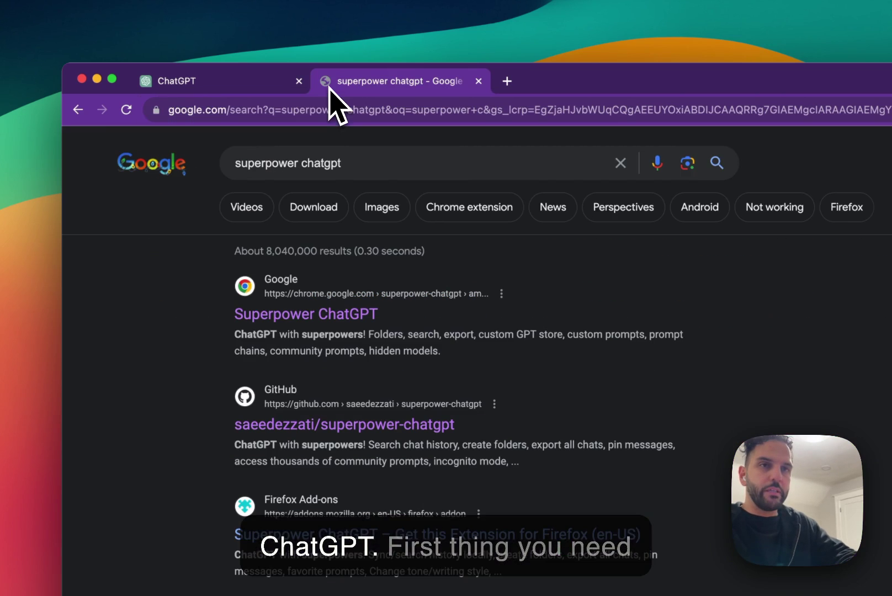
pyautogui.click(293, 315)
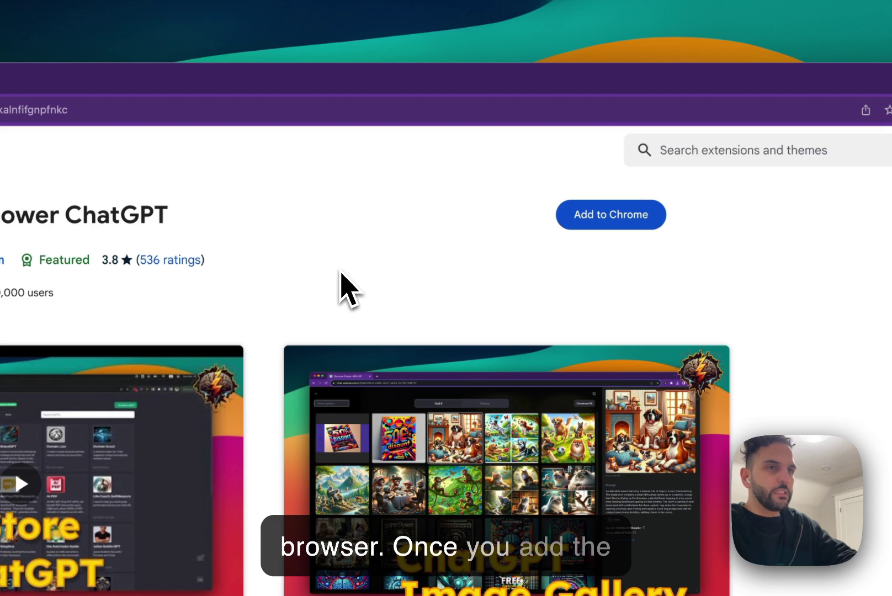
pyautogui.press('super+w')
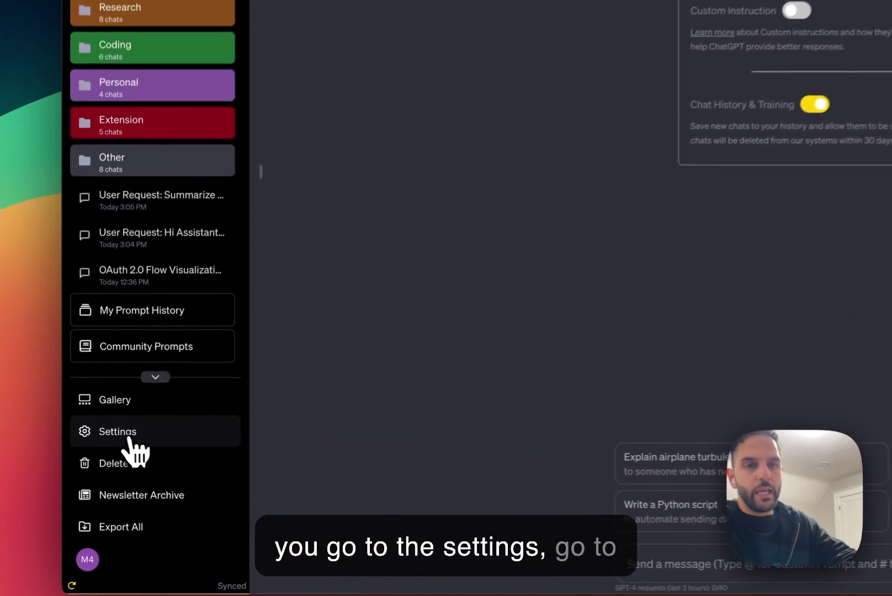
# - In Superpower Settings' Prompt Input tab, toggle Prompt Template off and back on
pyautogui.click(130, 439)
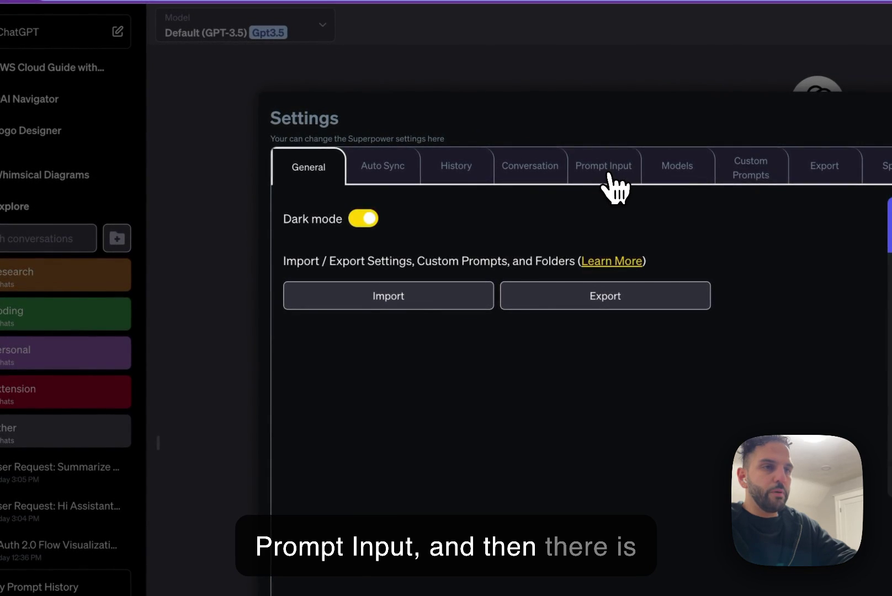
pyautogui.click(607, 175)
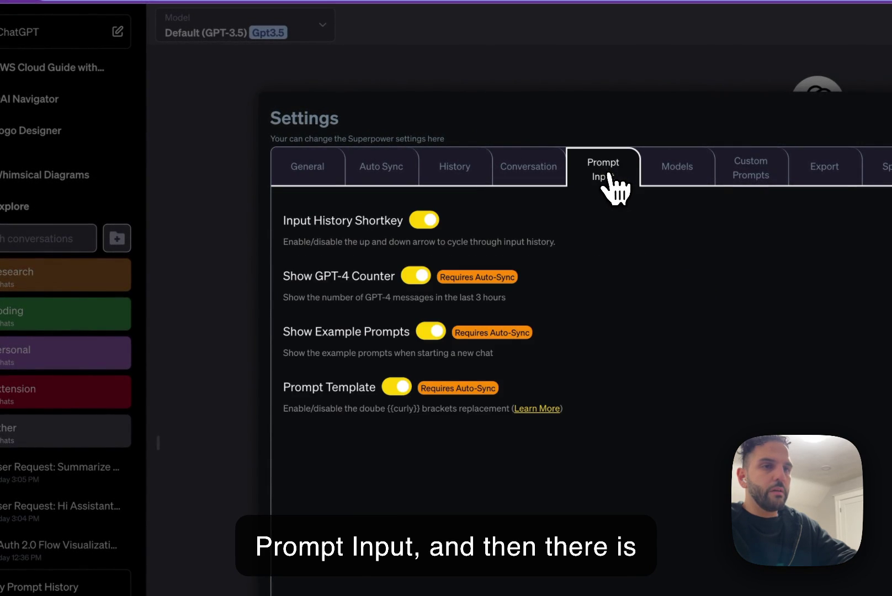
pyautogui.click(394, 388)
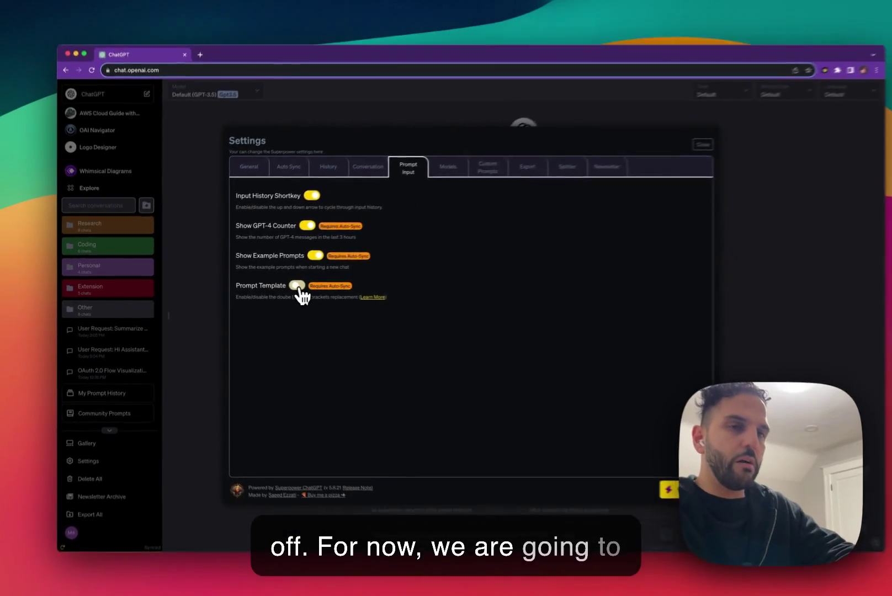
pyautogui.click(297, 286)
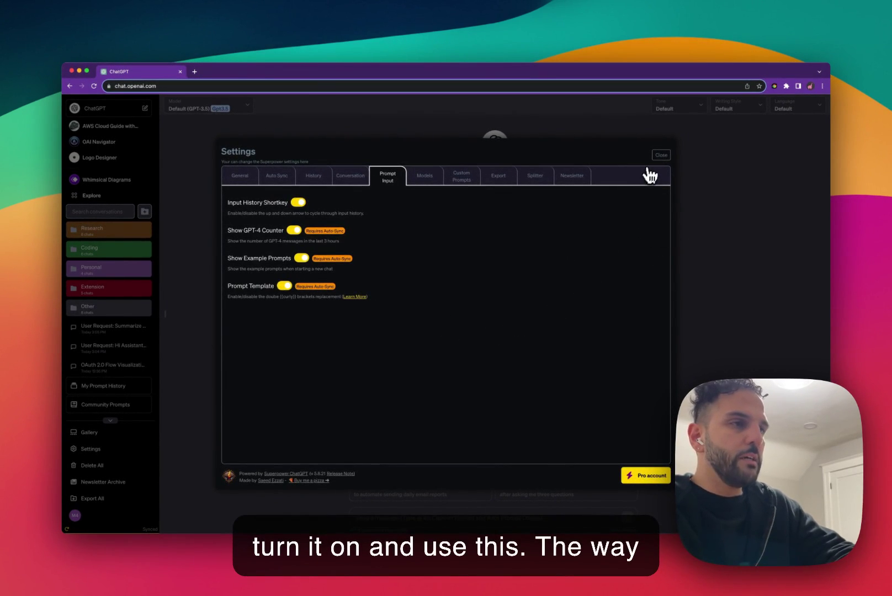
# - Close Settings and paste 'Write me a {{number of paragraphs}} paragraph blog post about {{title}}' into the message box
pyautogui.click(660, 156)
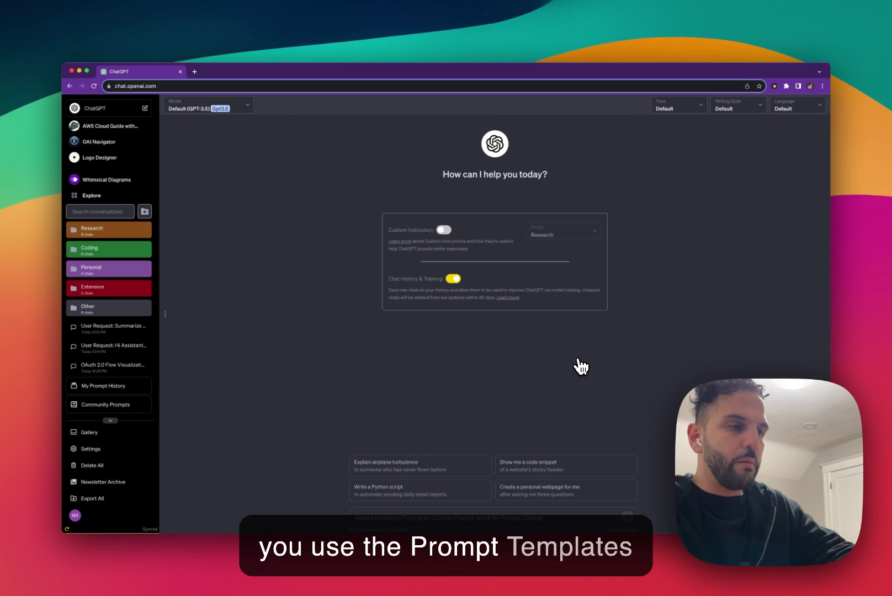
pyautogui.click(459, 516)
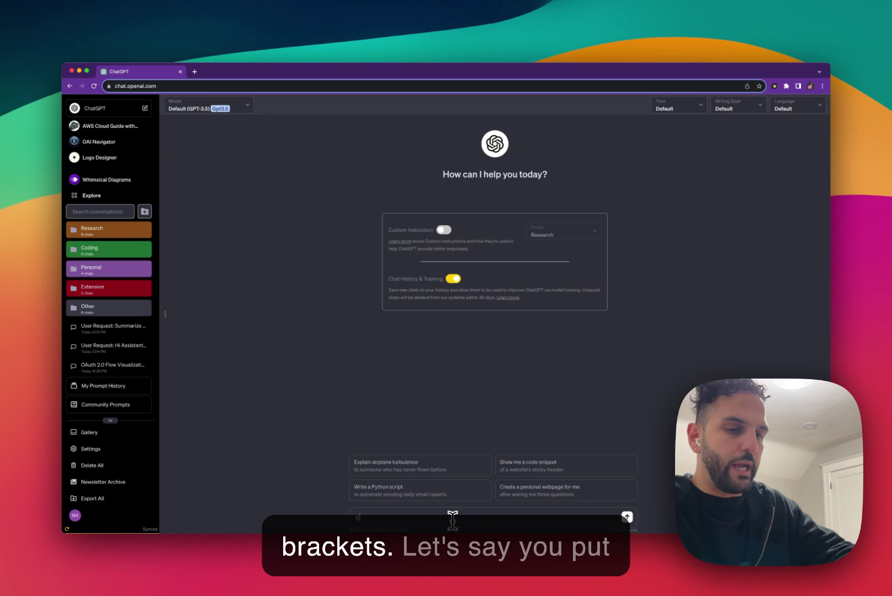
pyautogui.press('BackSpace')
pyautogui.press('BackSpace')
pyautogui.press('BackSpace')
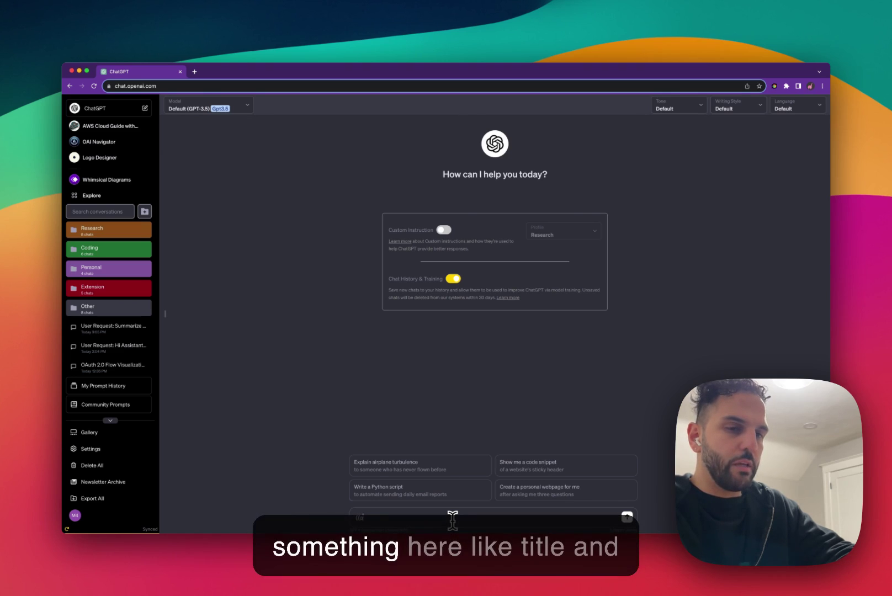
pyautogui.write('le}}')
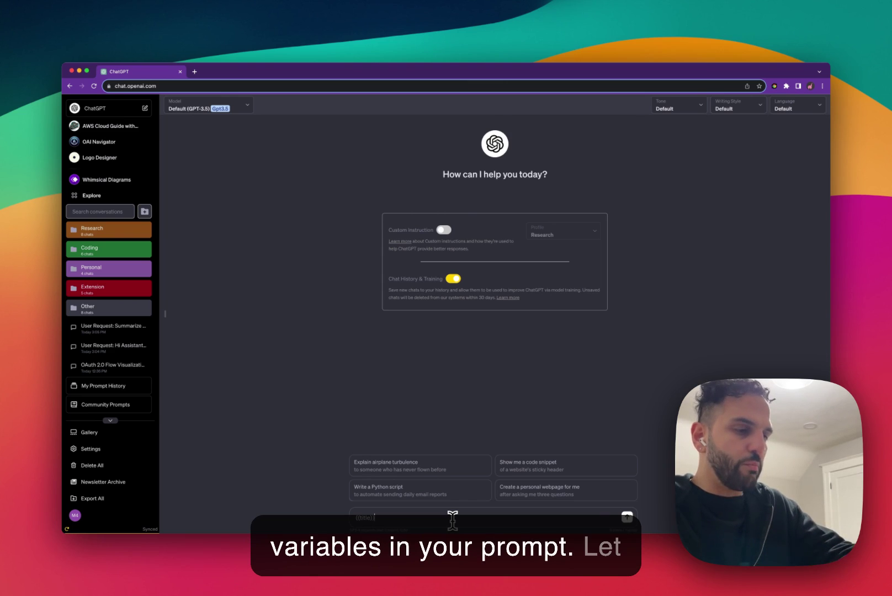
pyautogui.press('super+BackSpace')
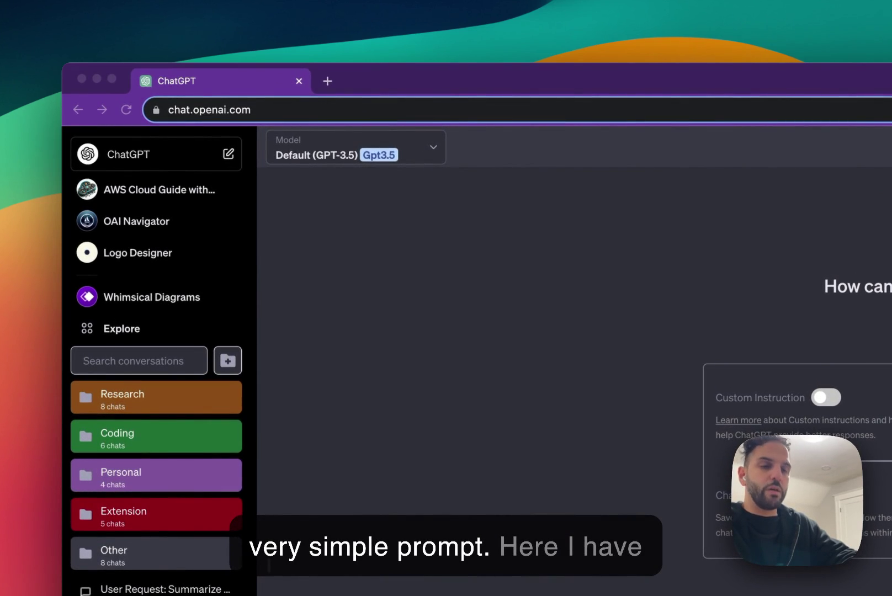
pyautogui.press('super+c')
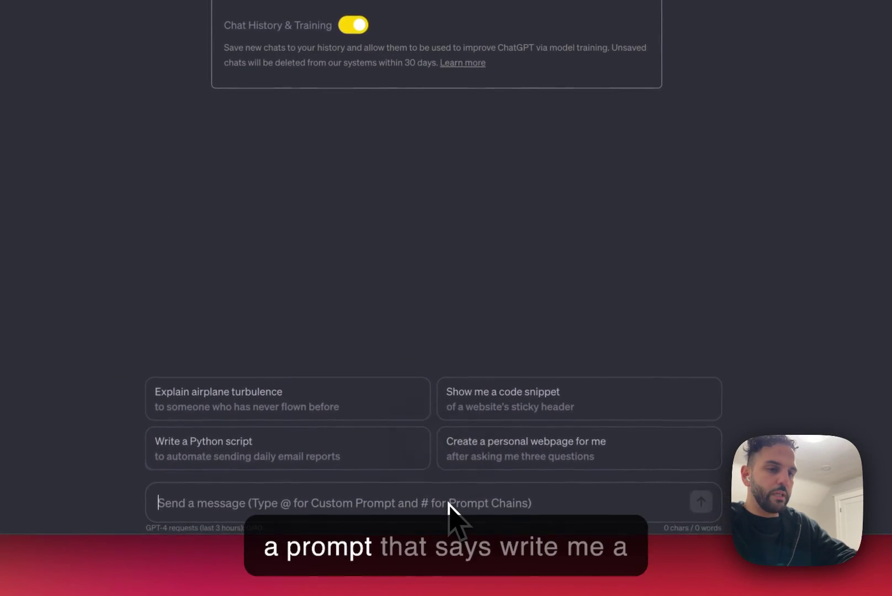
pyautogui.press('super+v')
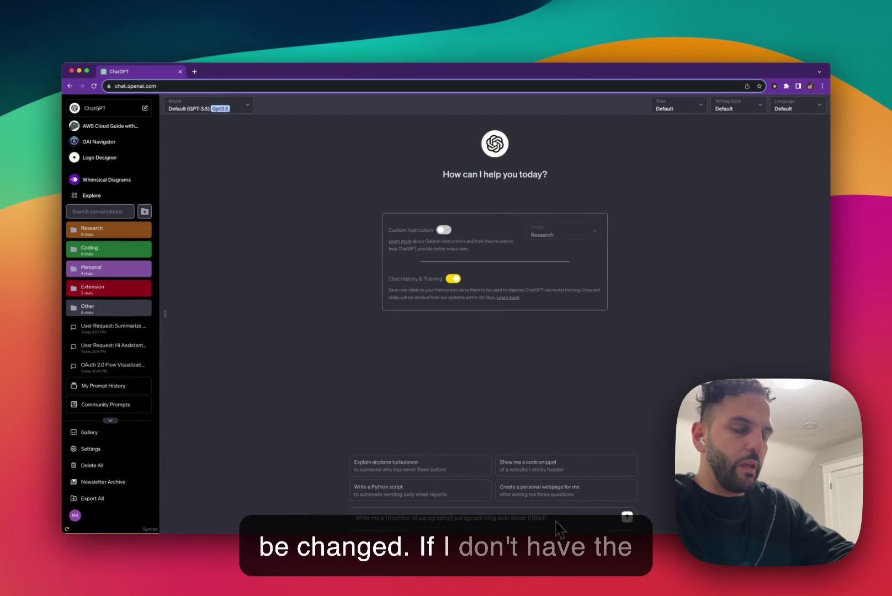
# - Switch Prompt Template off in Prompt Input settings and send the double-brace prompt literally
pyautogui.click(118, 448)
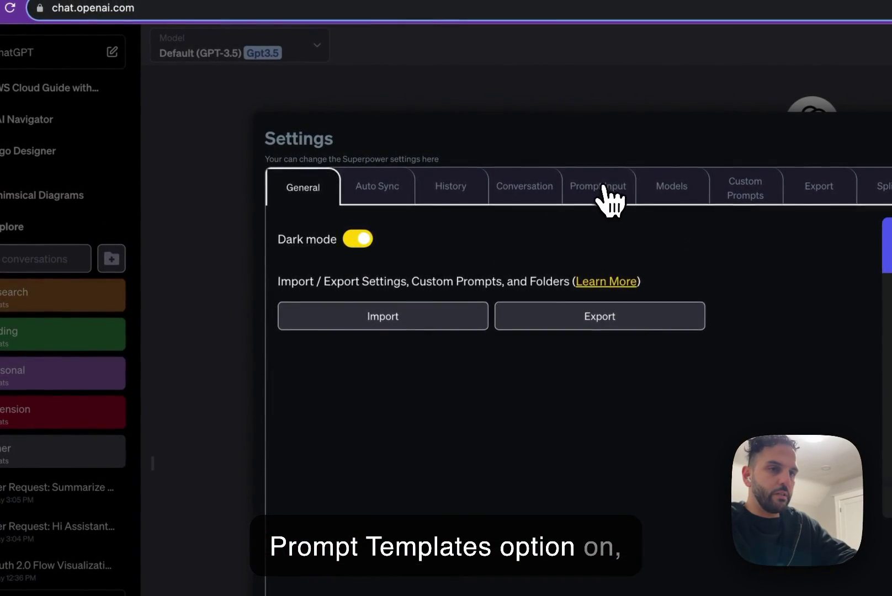
pyautogui.click(604, 188)
pyautogui.click(411, 404)
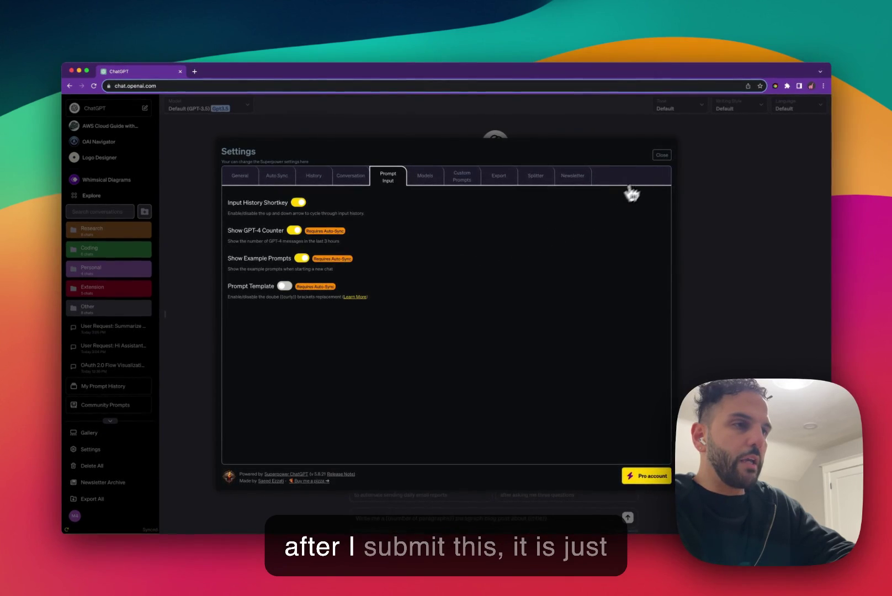
pyautogui.click(661, 156)
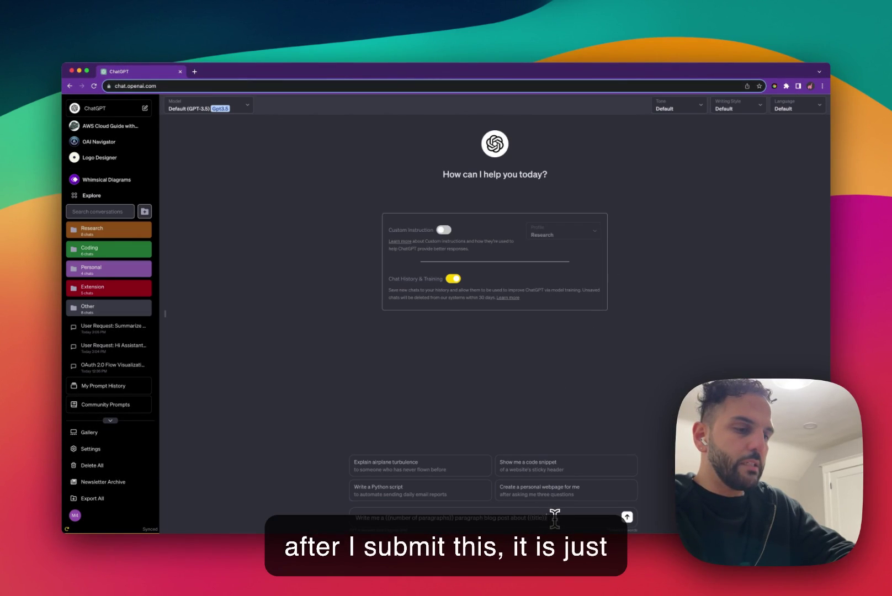
pyautogui.press('Return')
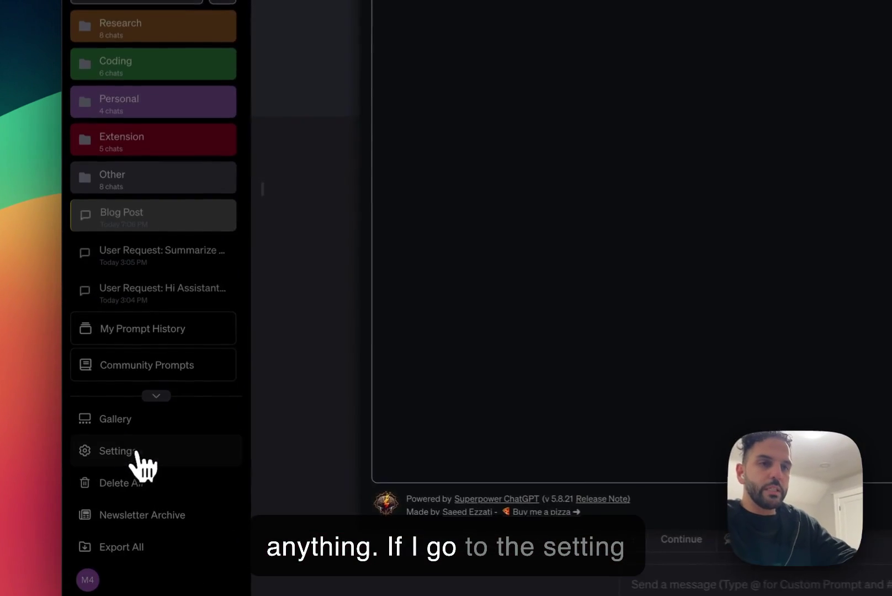
# - Switch Prompt Template back on, close Settings, and paste the blog-post template into the new chat
pyautogui.click(90, 449)
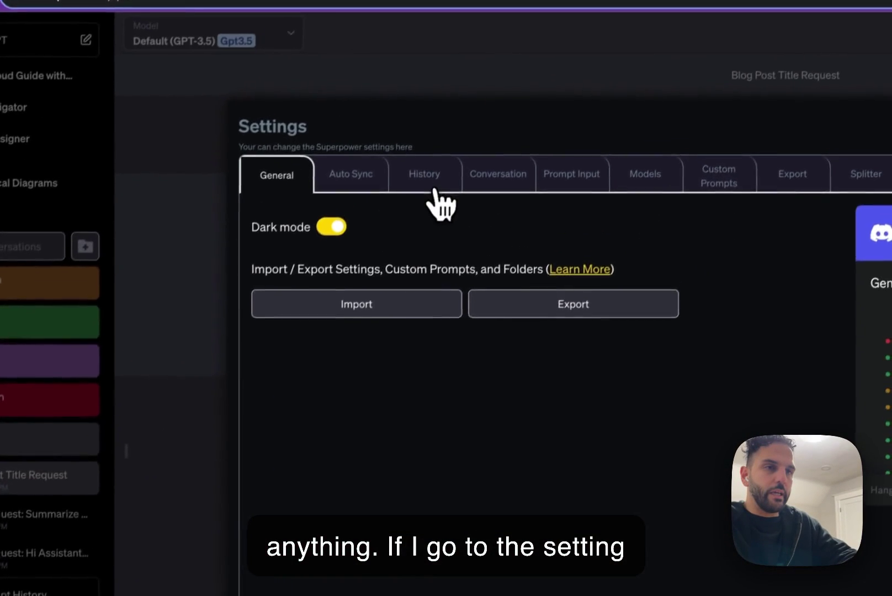
pyautogui.click(538, 75)
pyautogui.click(565, 193)
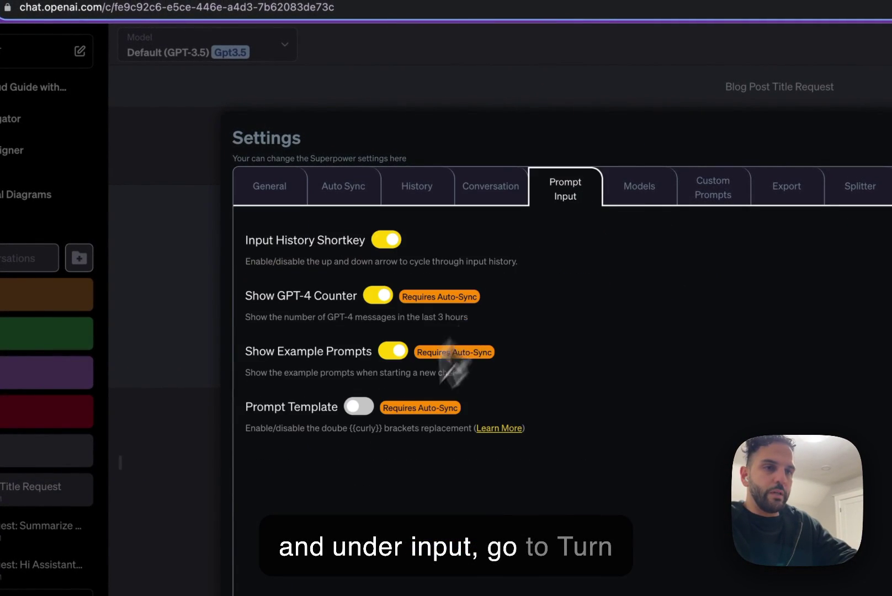
pyautogui.click(359, 406)
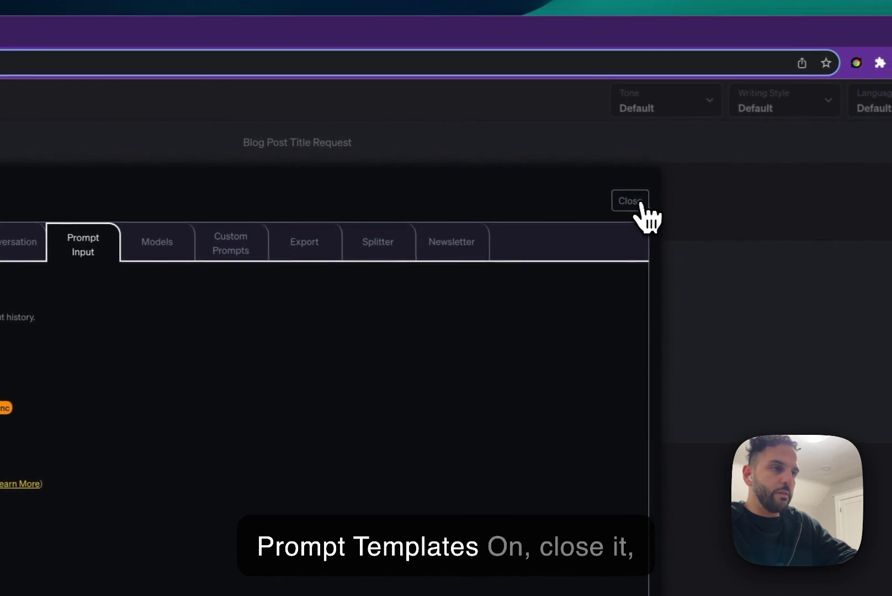
pyautogui.click(670, 196)
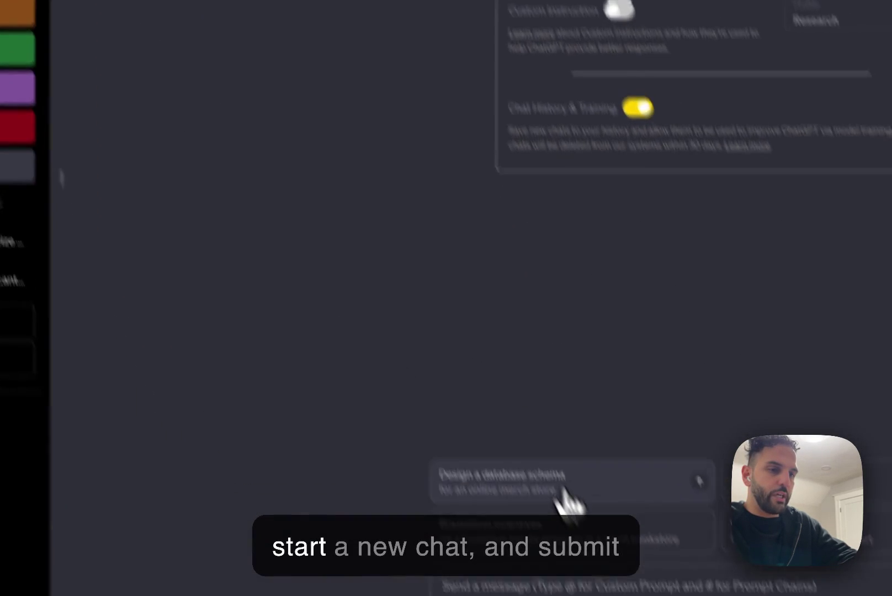
pyautogui.hotkey('ctrl', 'v')
pyautogui.doubleClick(447, 502)
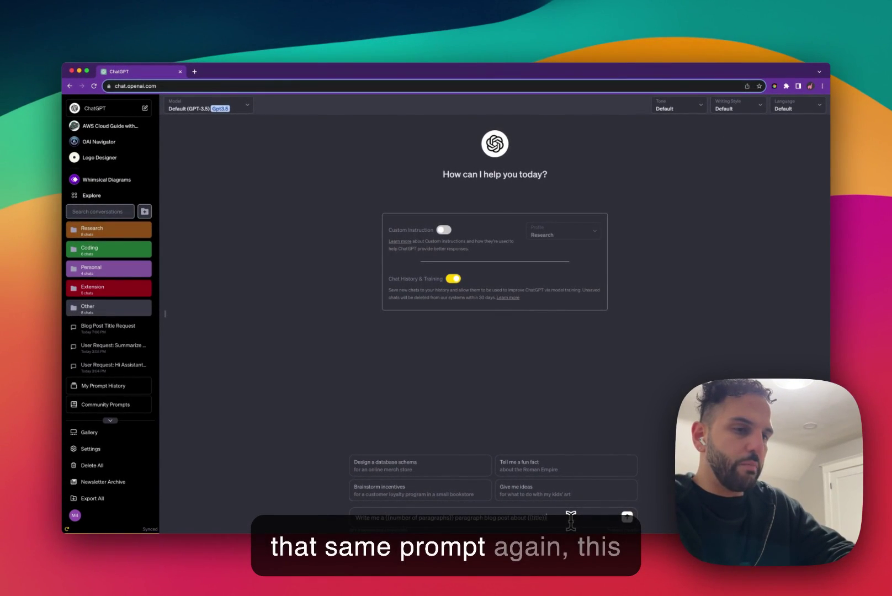
# - Submit the template prompt and focus Number Of Paragraphs in the Template words form
pyautogui.press('Return')
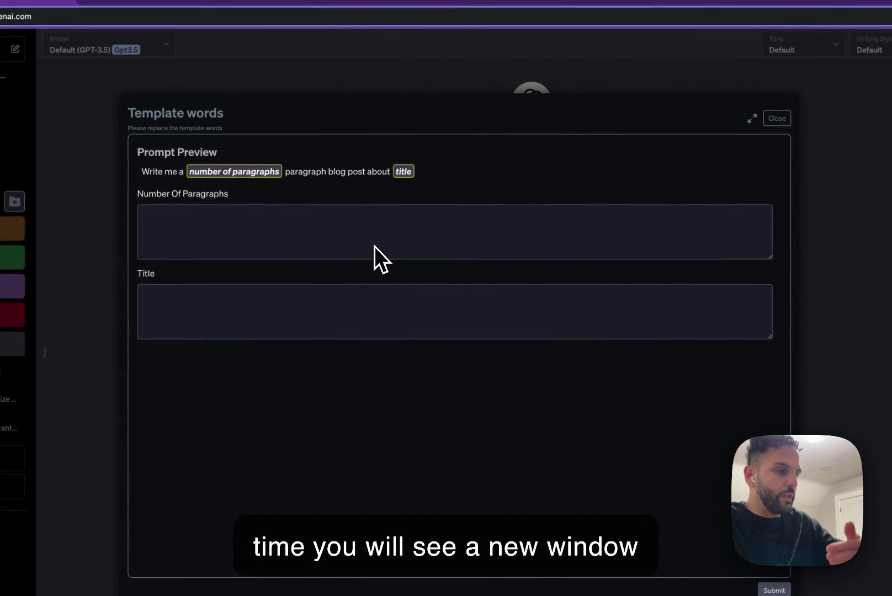
pyautogui.click(374, 246)
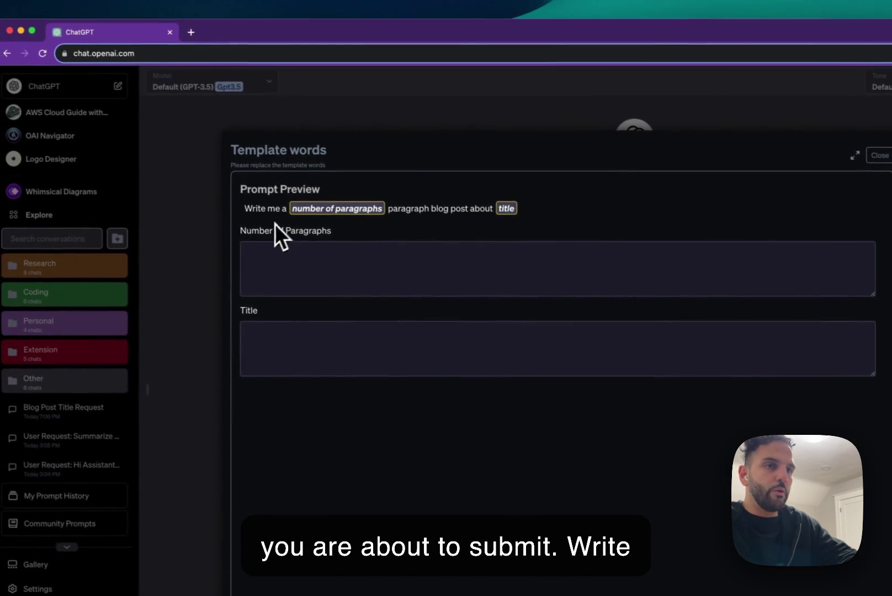
pyautogui.click(373, 218)
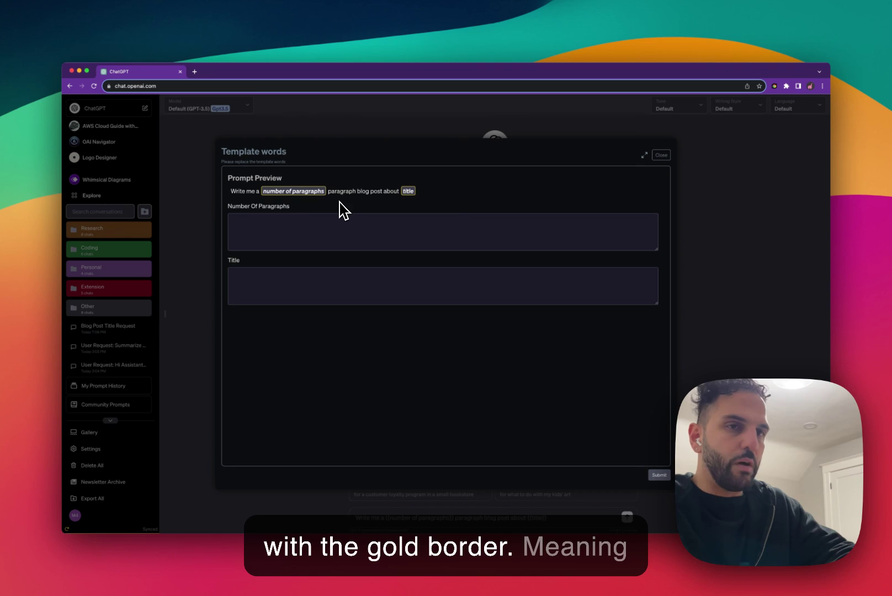
pyautogui.click(268, 217)
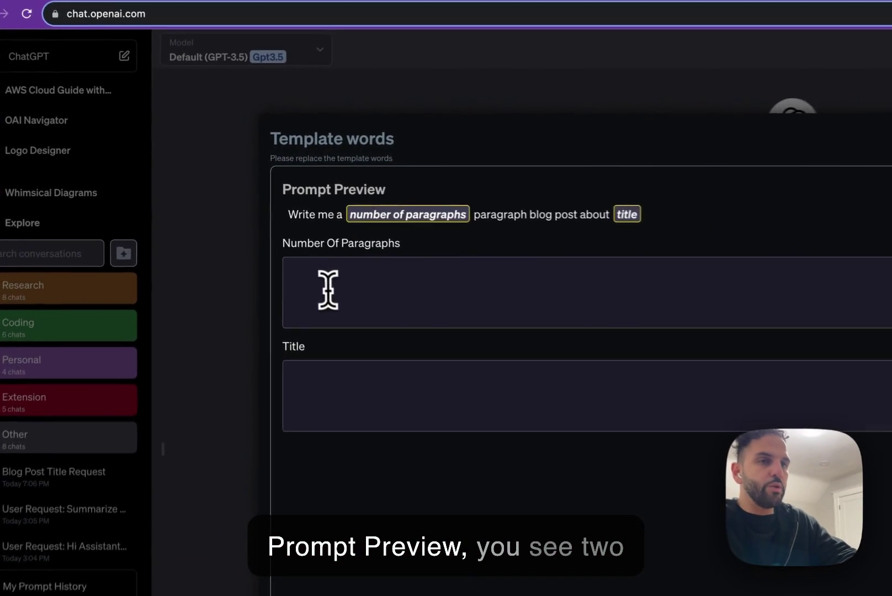
pyautogui.click(262, 276)
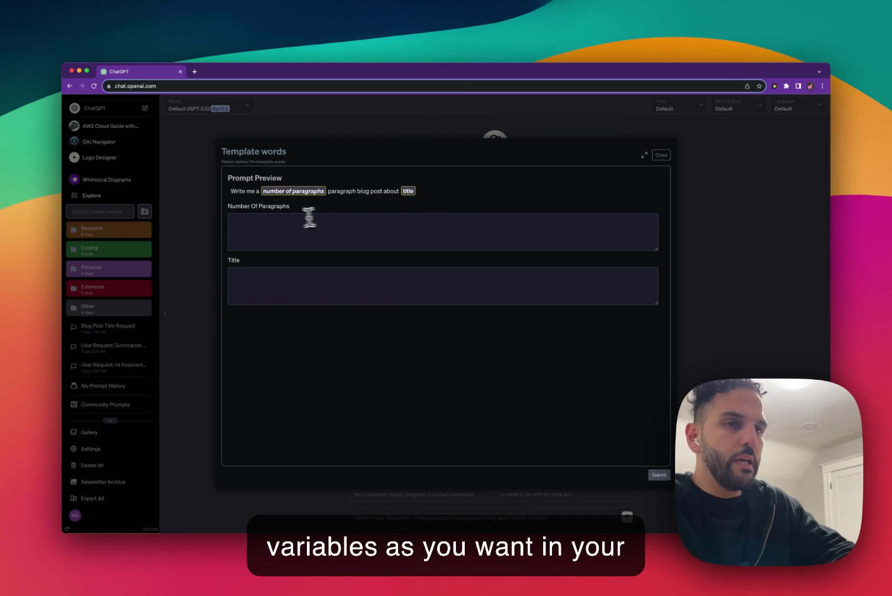
pyautogui.click(309, 215)
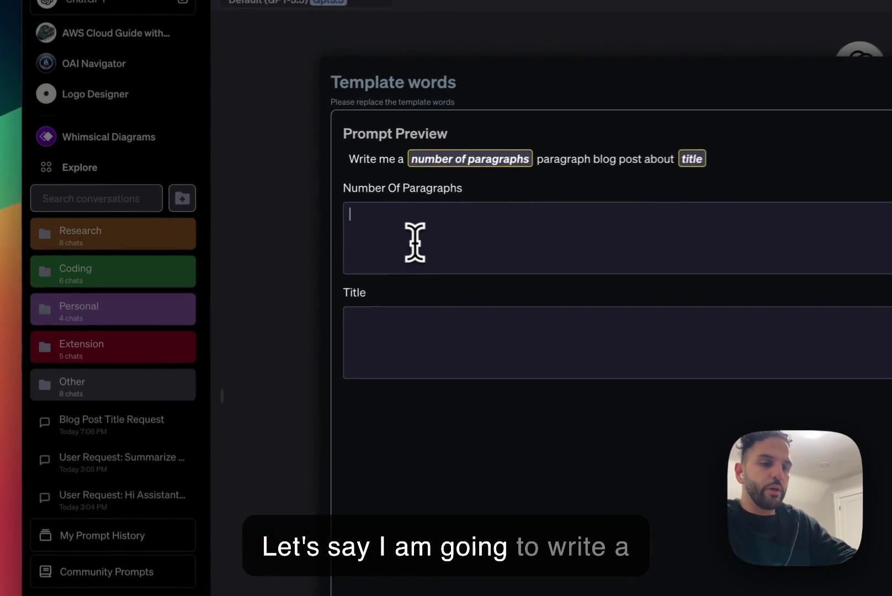
# - Enter 3 for Number Of Paragraphs and 'remote work' as the Title
pyautogui.write('3')
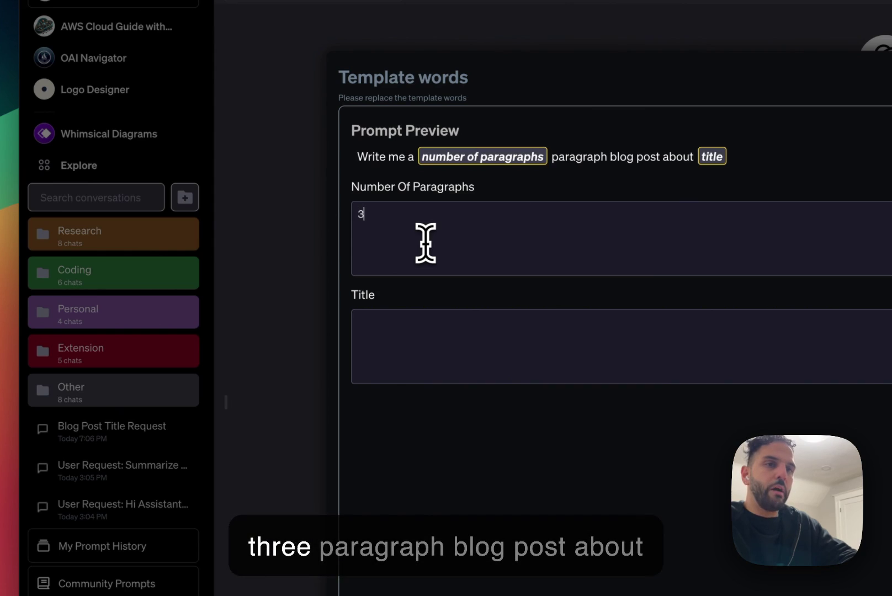
pyautogui.click(442, 351)
pyautogui.write('remote wo')
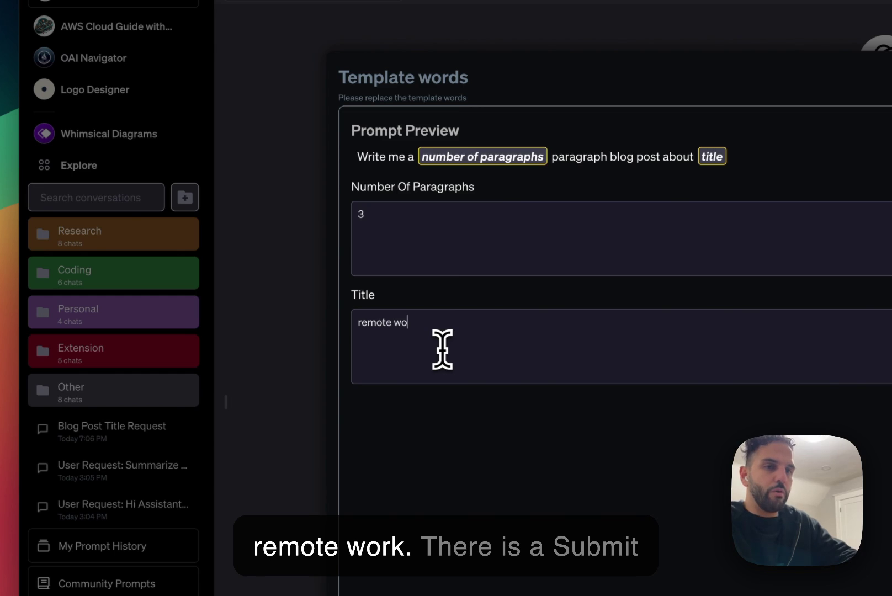
pyautogui.write('rk')
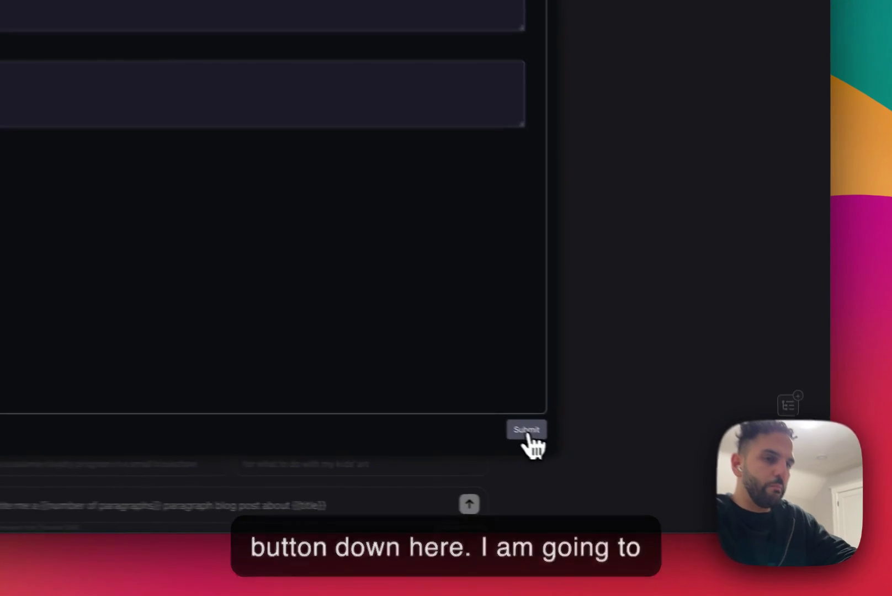
# - Submit the filled template and select the sent 'Write me a 3 paragraph blog post about remote work' prompt
pyautogui.click(659, 476)
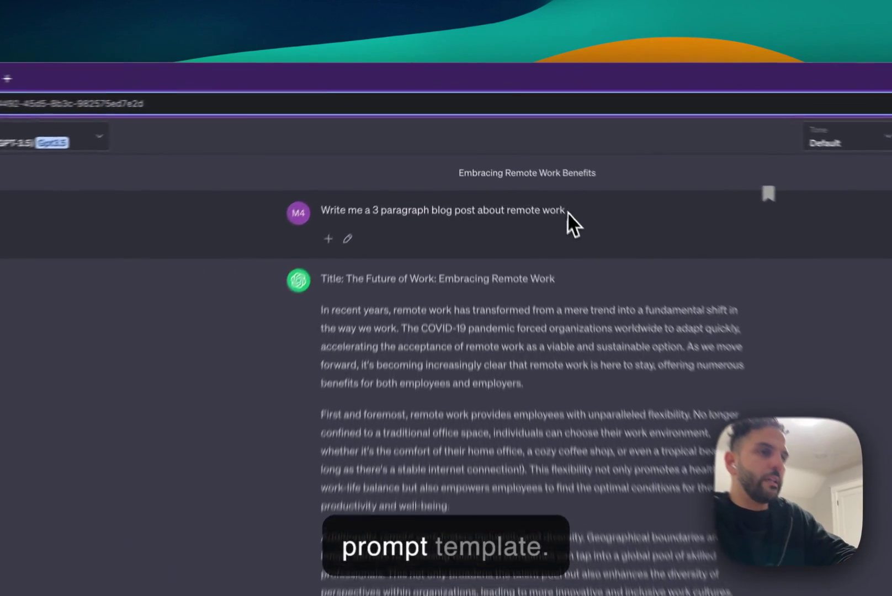
pyautogui.moveTo(515, 148); pyautogui.dragTo(375, 147)
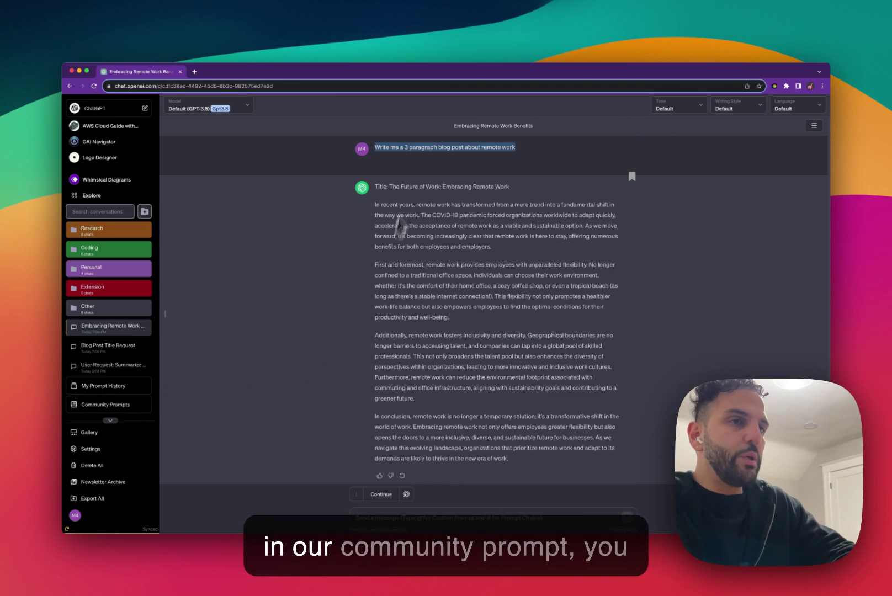
pyautogui.moveTo(425, 165)
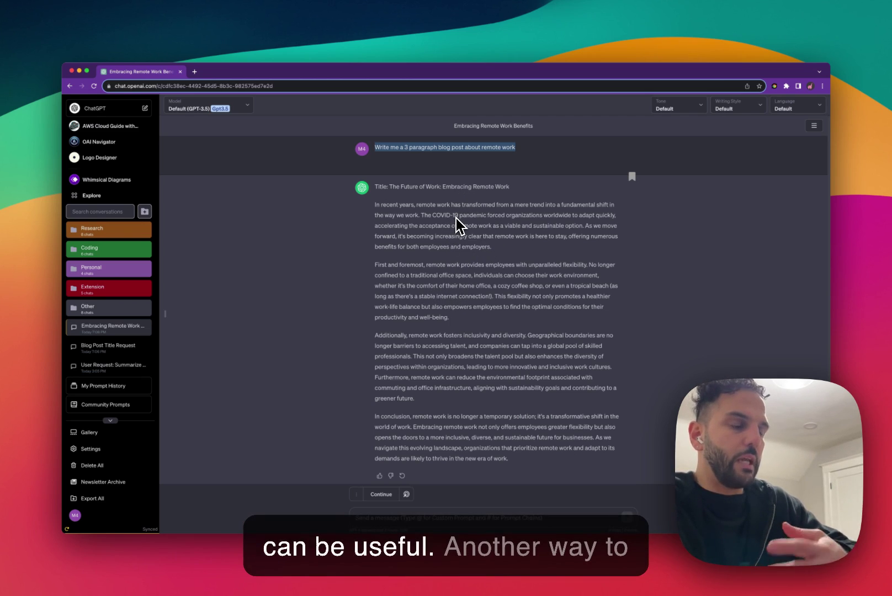
# - Deselect the sent prompt and create a prompt chain from it, named 'Embracing Remote Work Benefits'
pyautogui.click(468, 188)
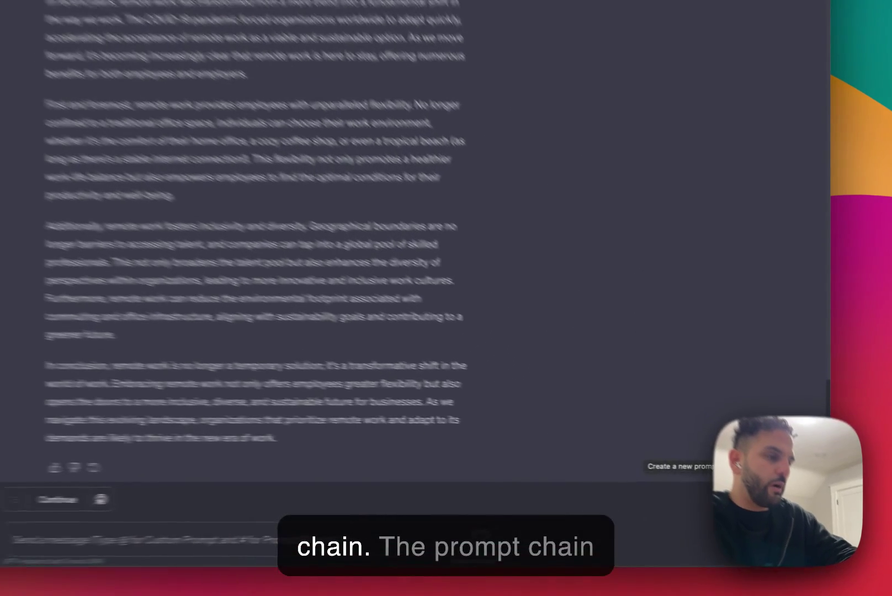
pyautogui.click(728, 494)
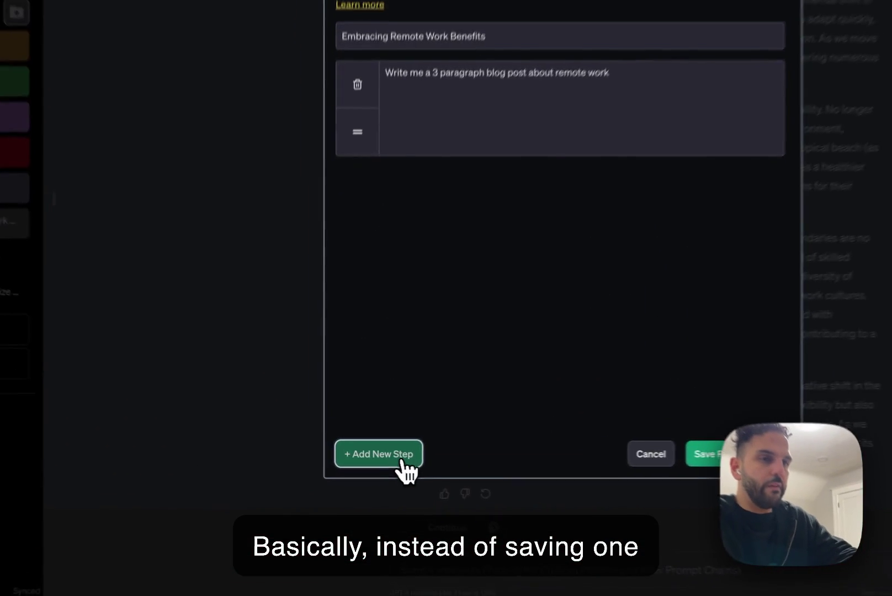
# - Add empty chain steps and edit step one, replacing the 3 and removing the trailing 'work'
pyautogui.click(356, 457)
pyautogui.click(356, 457)
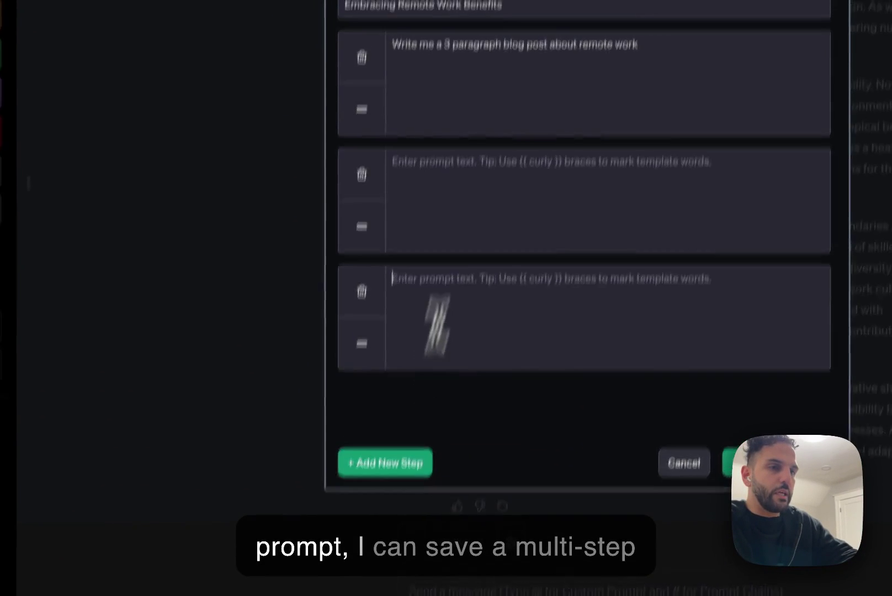
pyautogui.click(420, 255)
pyautogui.press('BackSpace')
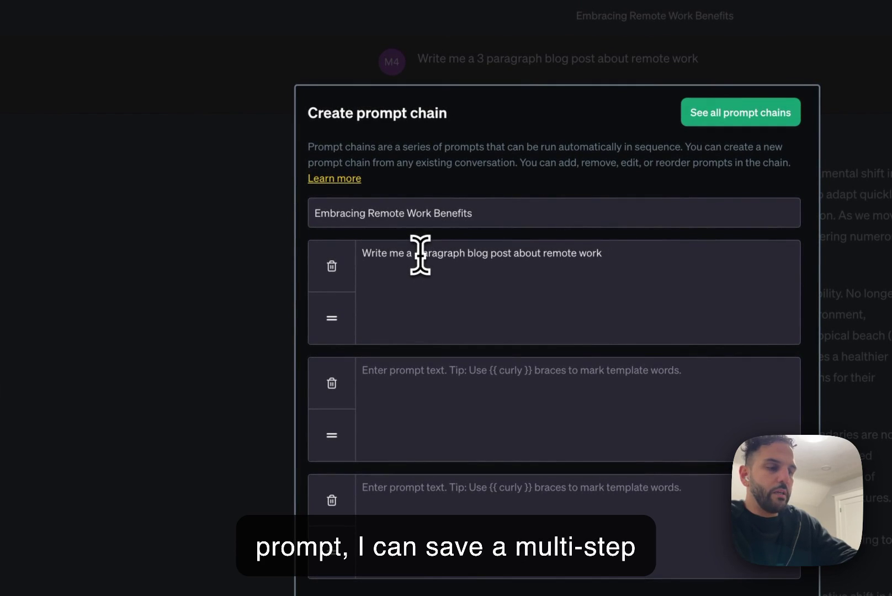
pyautogui.write('5')
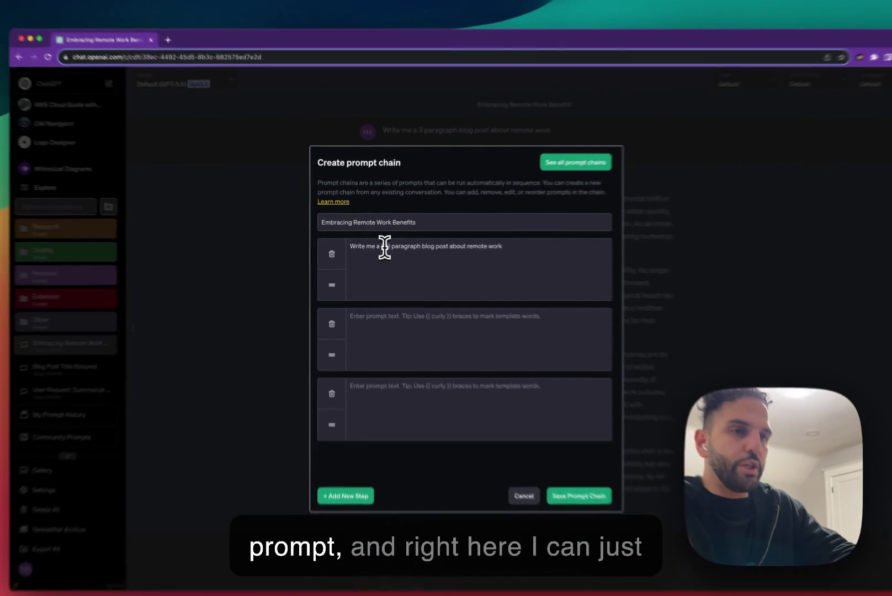
pyautogui.write('number')
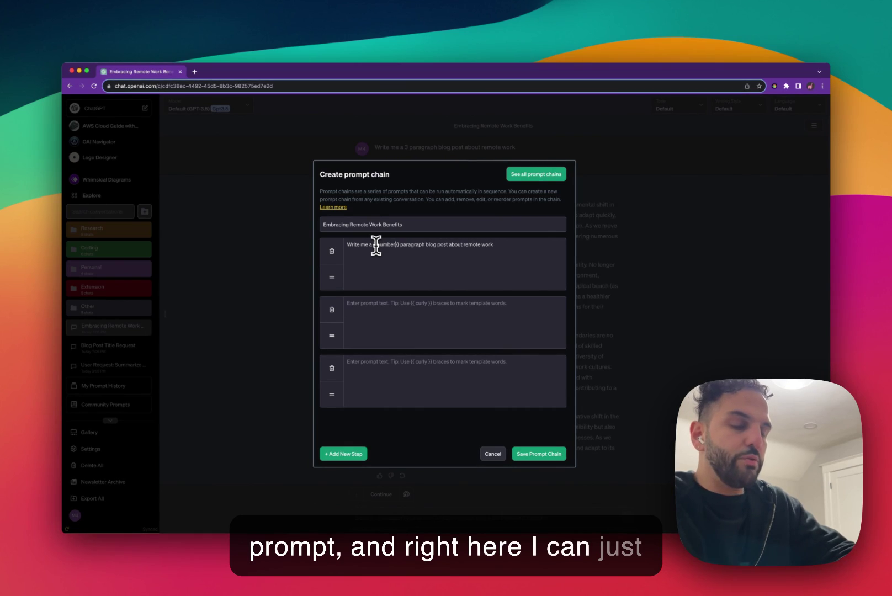
pyautogui.write(' of pa')
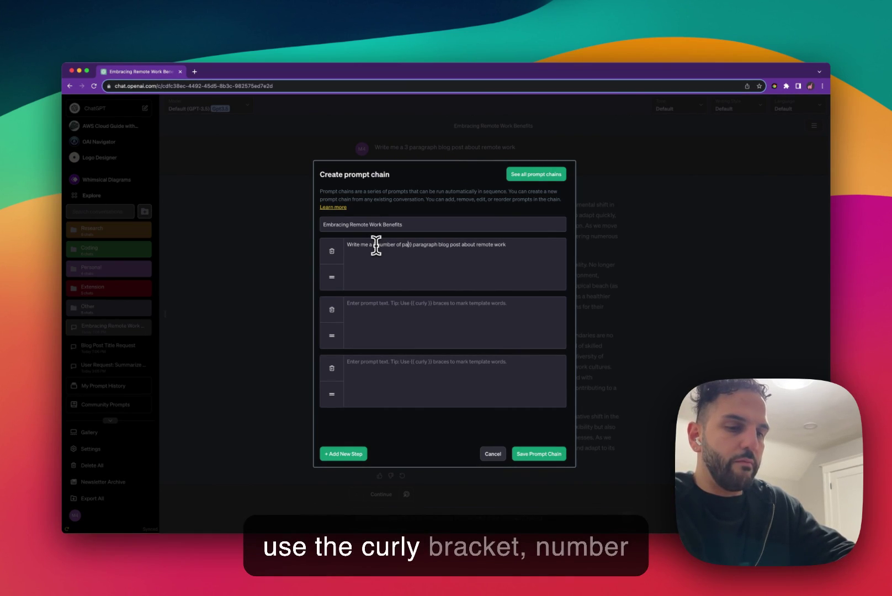
pyautogui.write('ragraphs')
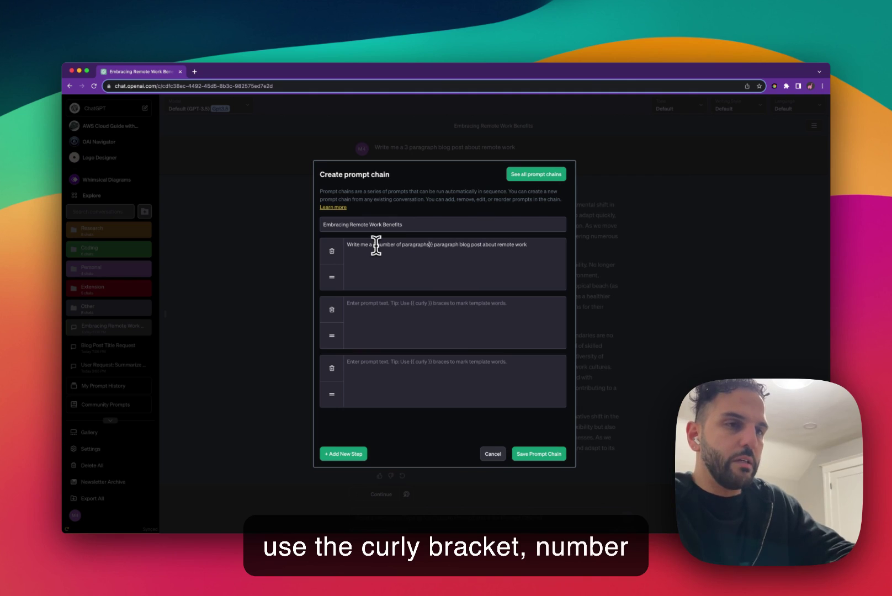
pyautogui.press('super+Right')
pyautogui.hotkey('alt', 'BackSpace')
pyautogui.hotkey('alt', 'BackSpace')
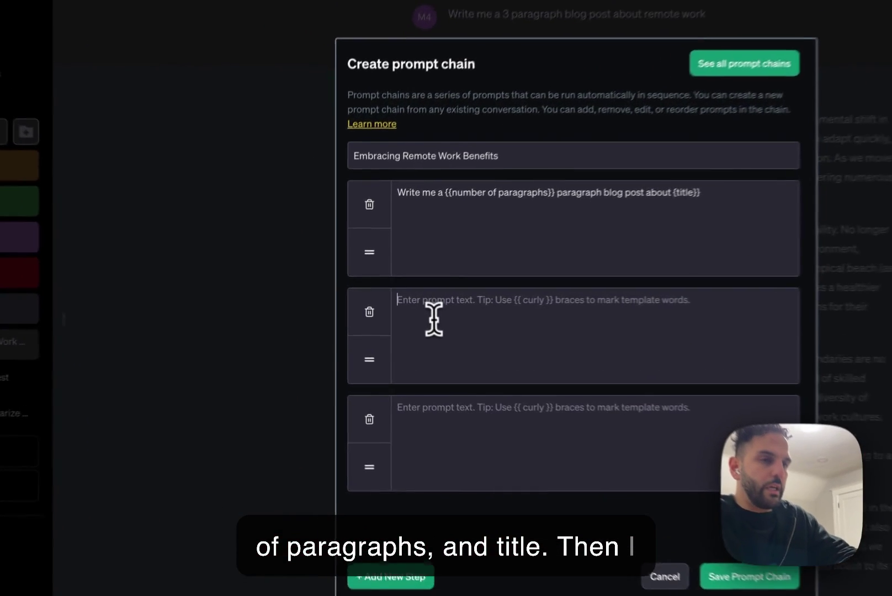
# - Write step two as 'write me a conclusion for blog post with {{title}}' and delete the empty third step
pyautogui.click(368, 316)
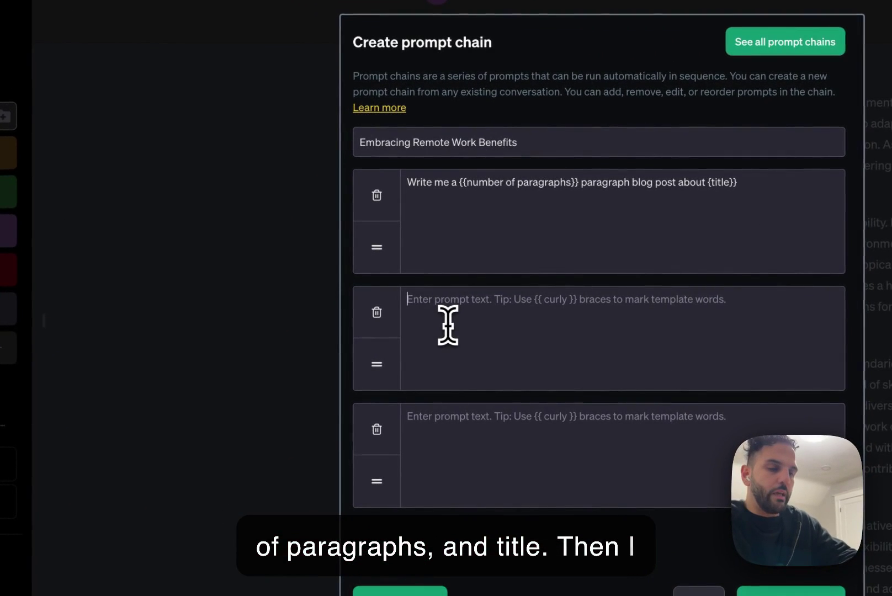
pyautogui.write('write me a')
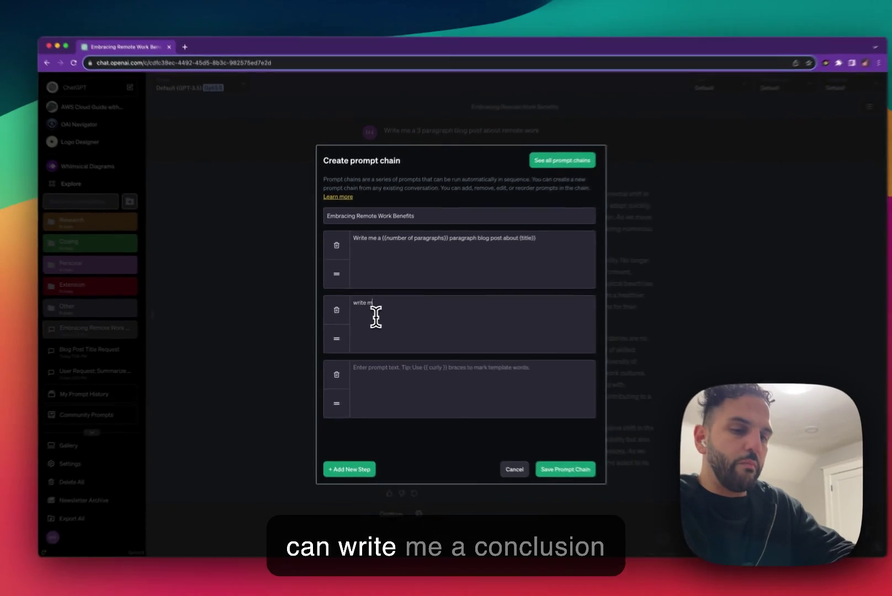
pyautogui.write(' conclus')
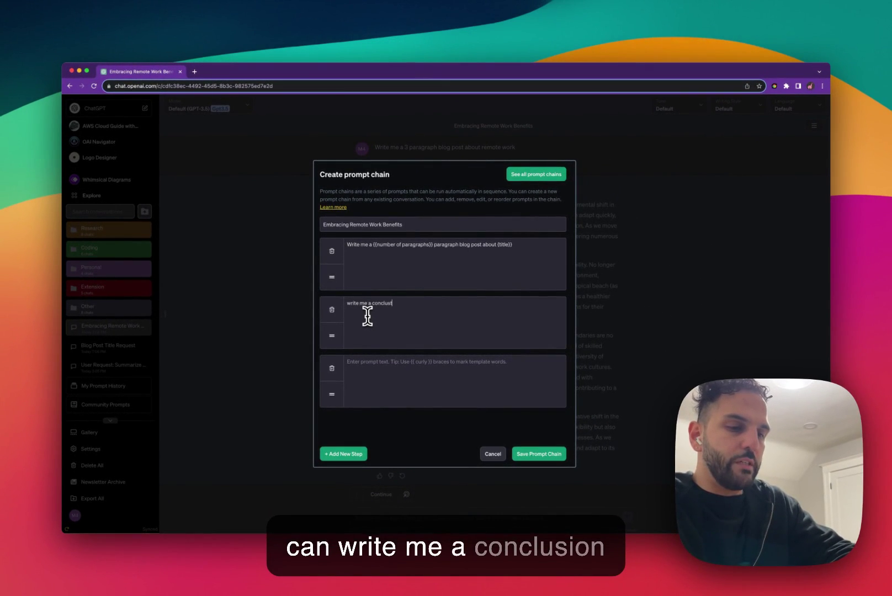
pyautogui.write('ion for')
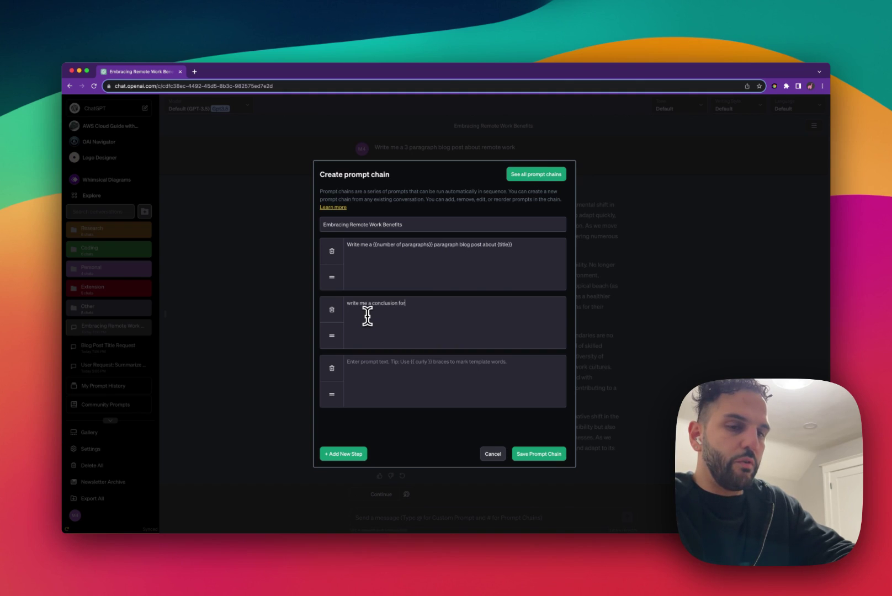
pyautogui.write(' {')
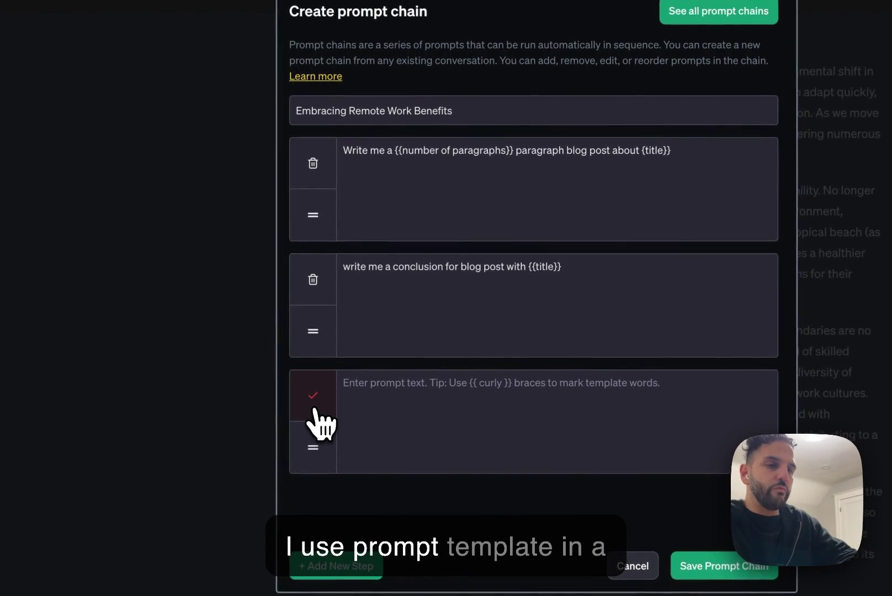
pyautogui.click(332, 368)
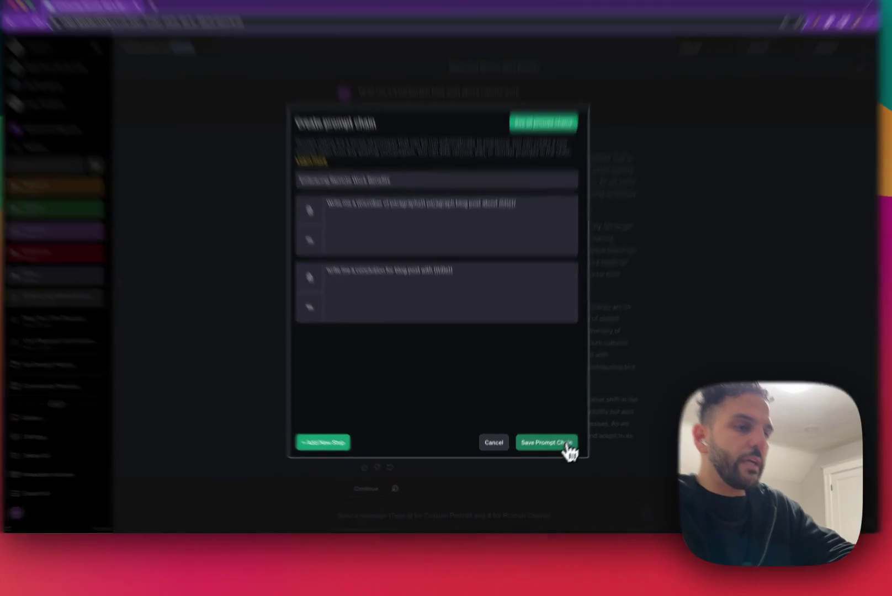
# - Save the chain, run Embracing Remote Work Benefits in a new chat, and begin its Title with 'remote w'
pyautogui.click(555, 455)
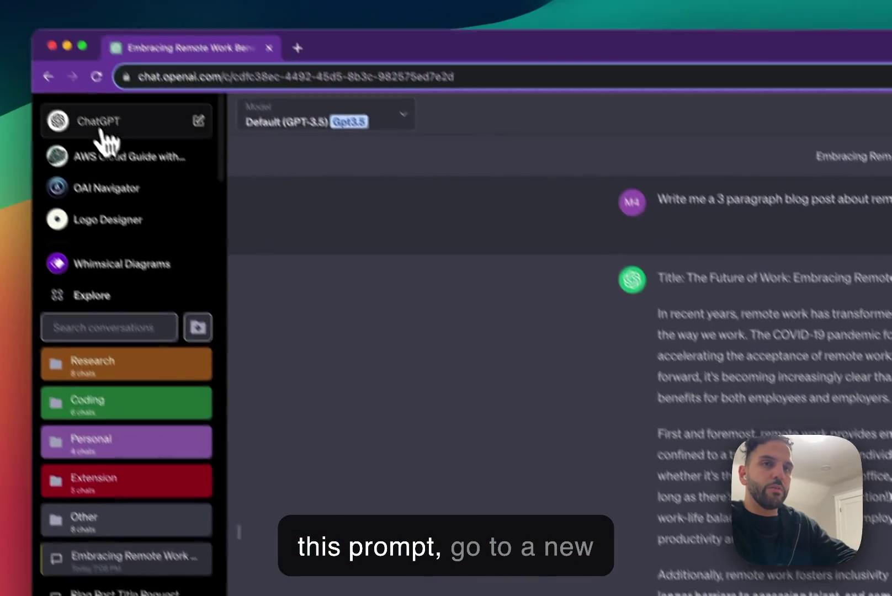
pyautogui.click(101, 132)
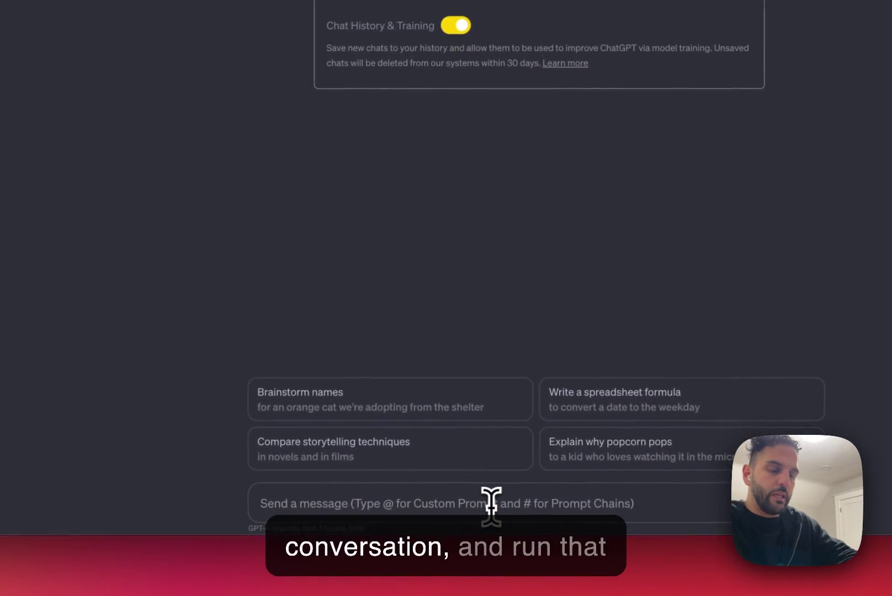
pyautogui.write('#')
pyautogui.press('Down')
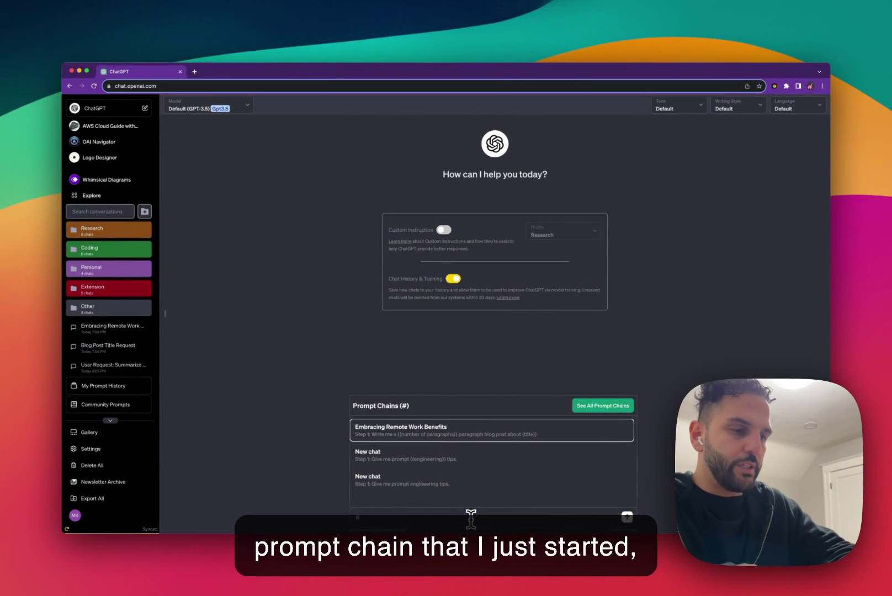
pyautogui.press('Return')
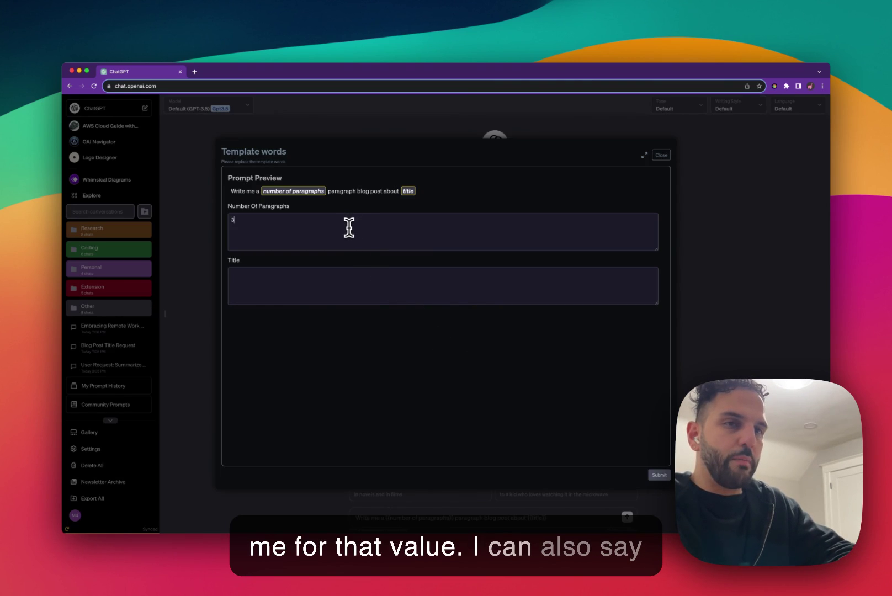
pyautogui.click(339, 280)
pyautogui.write('r')
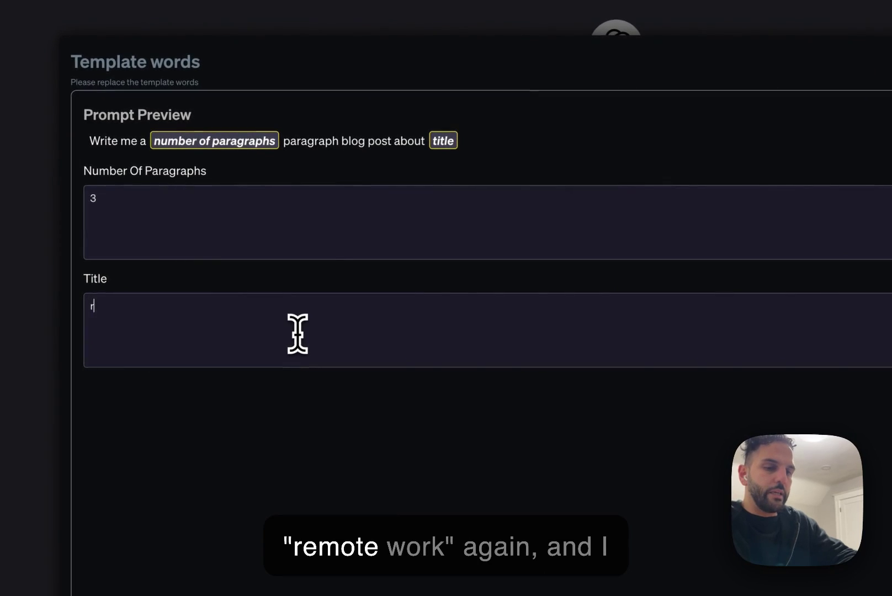
pyautogui.write('emote work')
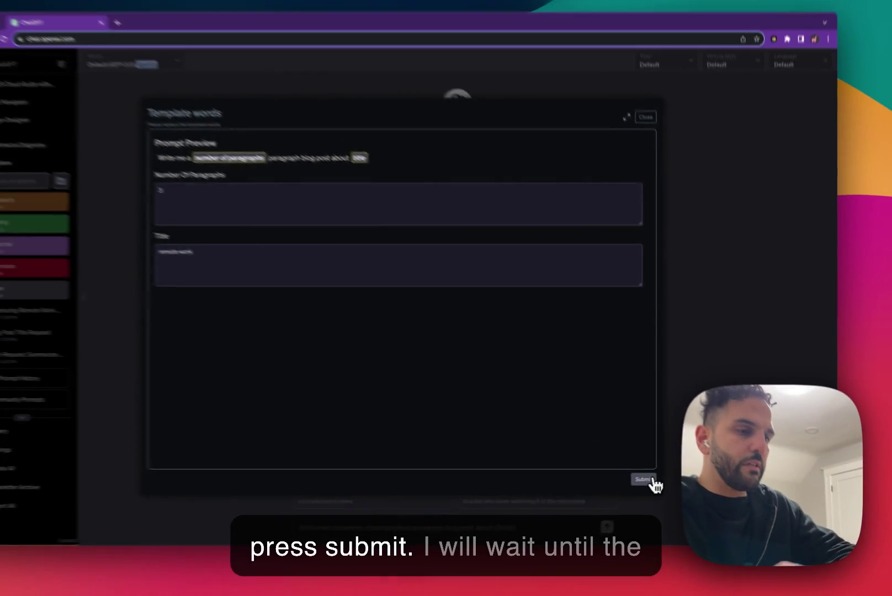
# - Submit the template words to generate the first 3-paragraph remote-work blog post
pyautogui.click(643, 479)
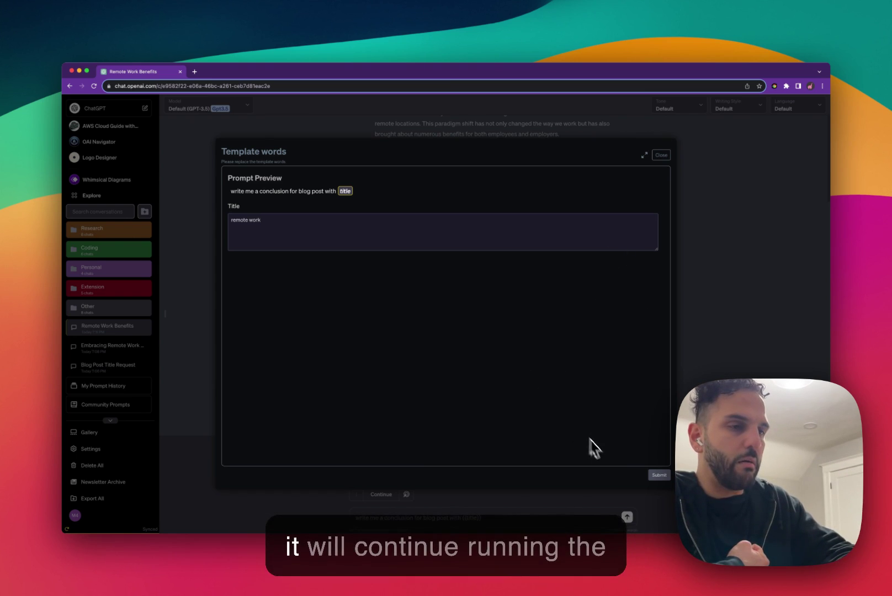
# - Submit the title 'remote work' for the conclusion step, then add and remove a brace in the message box
pyautogui.click(658, 476)
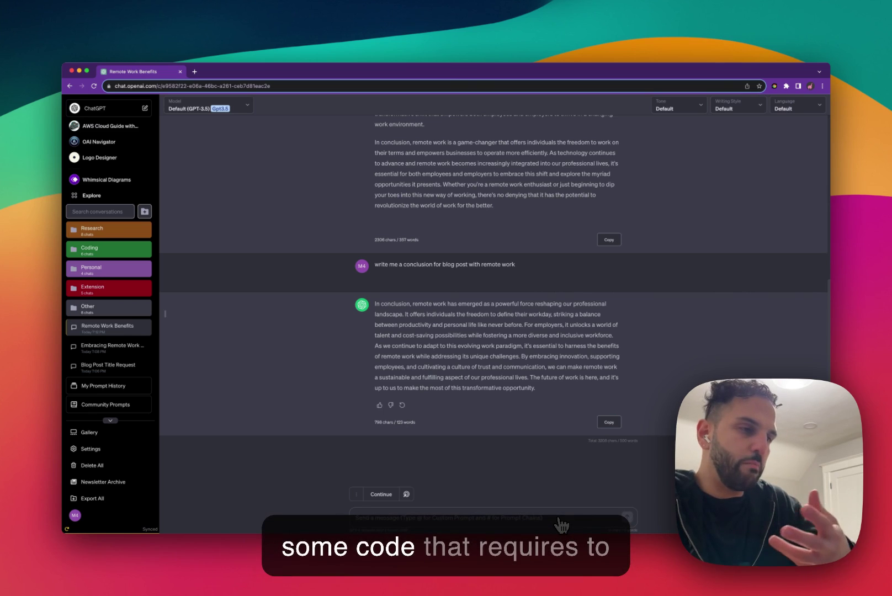
pyautogui.click(561, 526)
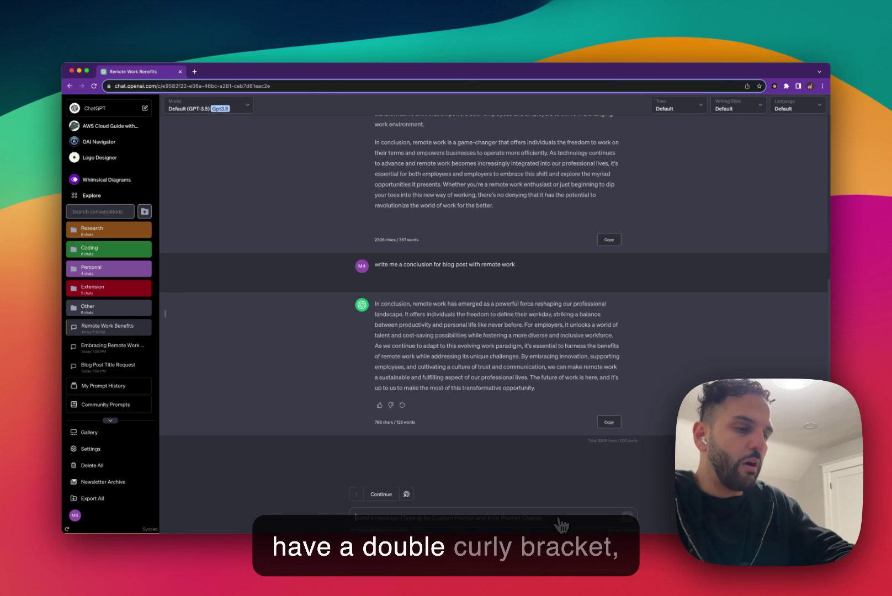
pyautogui.write('{{')
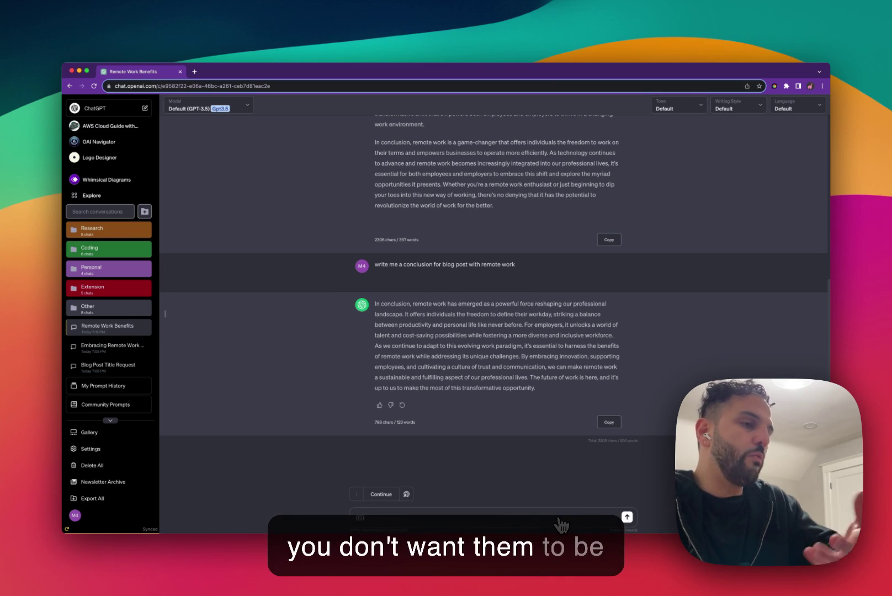
pyautogui.press('BackSpace')
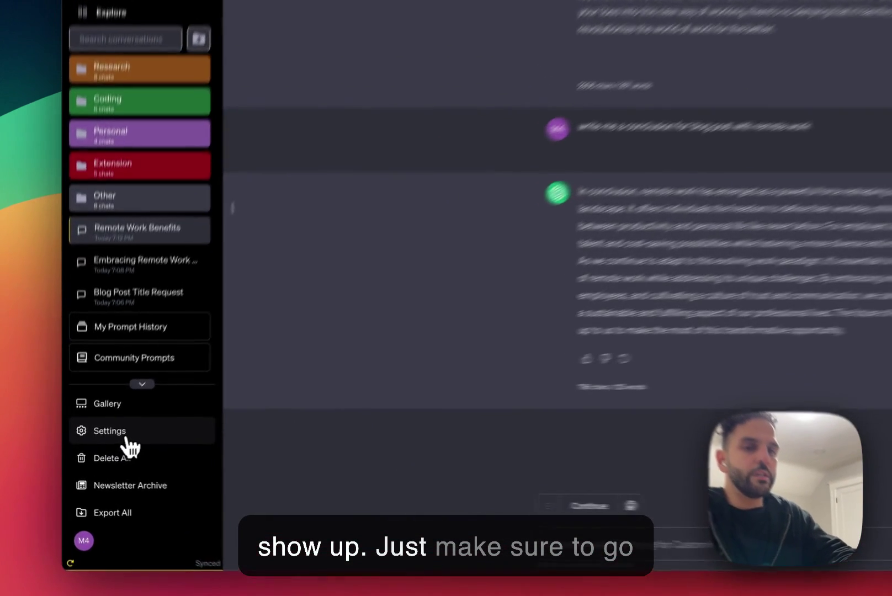
# - In Superpower Settings, turn off Prompt Template on the Prompt Input tab
pyautogui.click(102, 458)
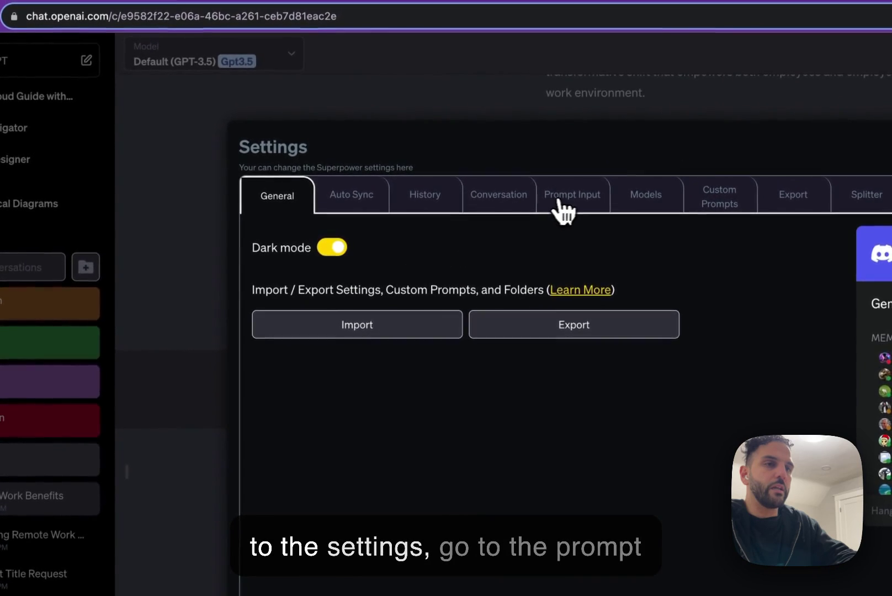
pyautogui.click(571, 188)
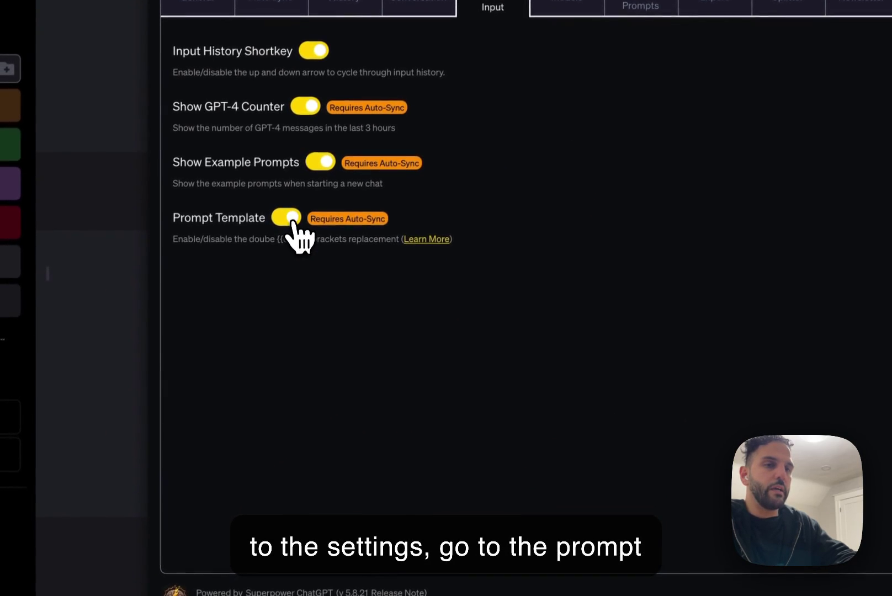
pyautogui.click(284, 235)
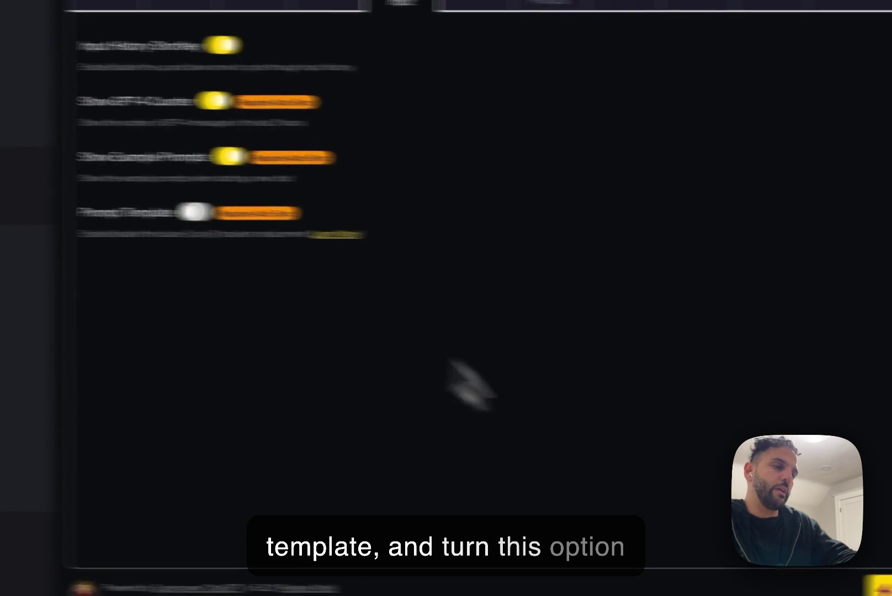